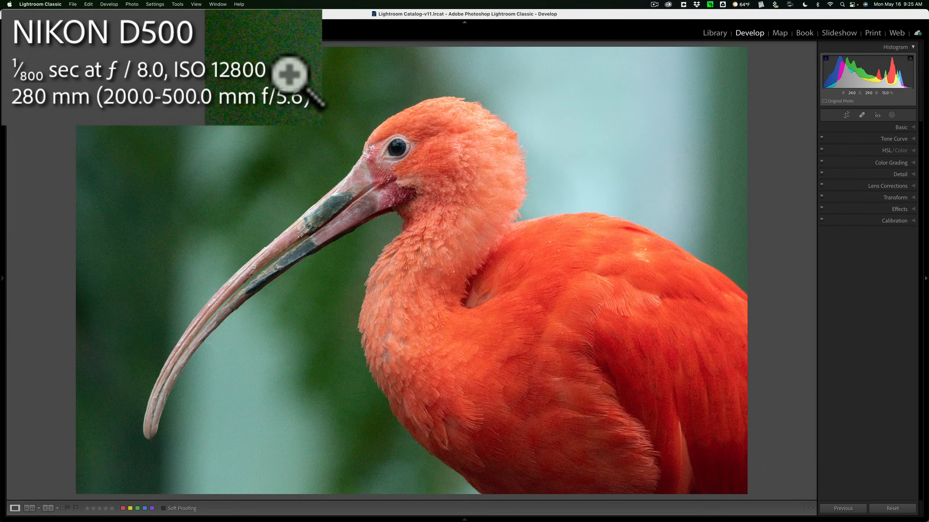
Examine the noise in the green background beside the bird's head and check the Detail settings for noise reduction.
{"action": "left_click", "coordinate": [355, 124]}
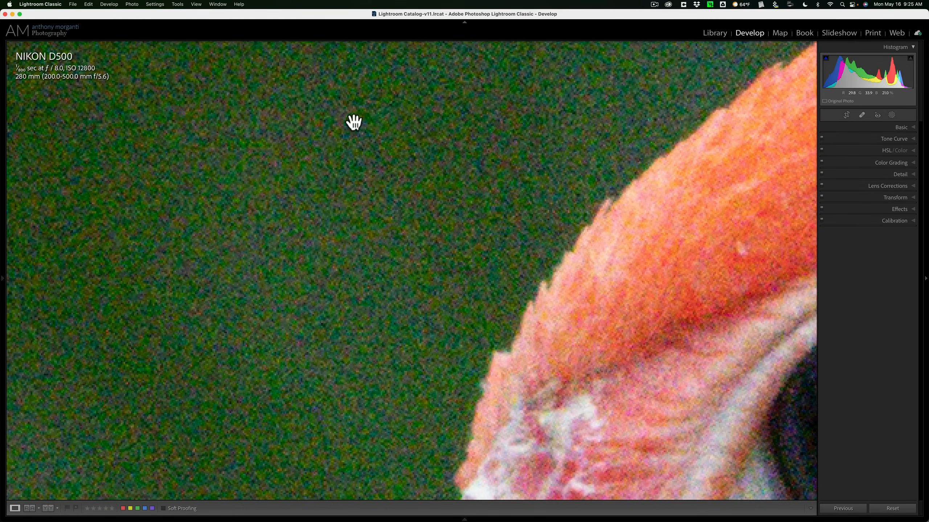
{"action": "left_click", "coordinate": [354, 124]}
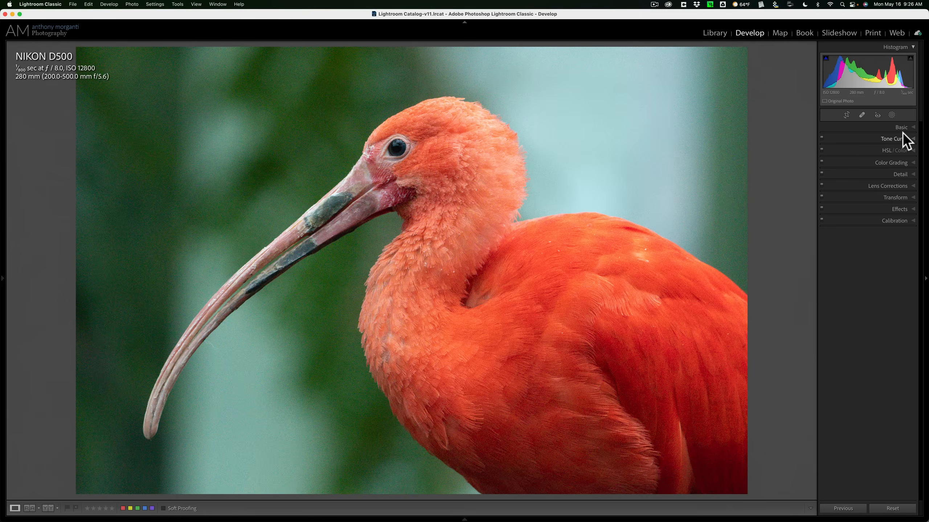
{"action": "left_click", "coordinate": [899, 175]}
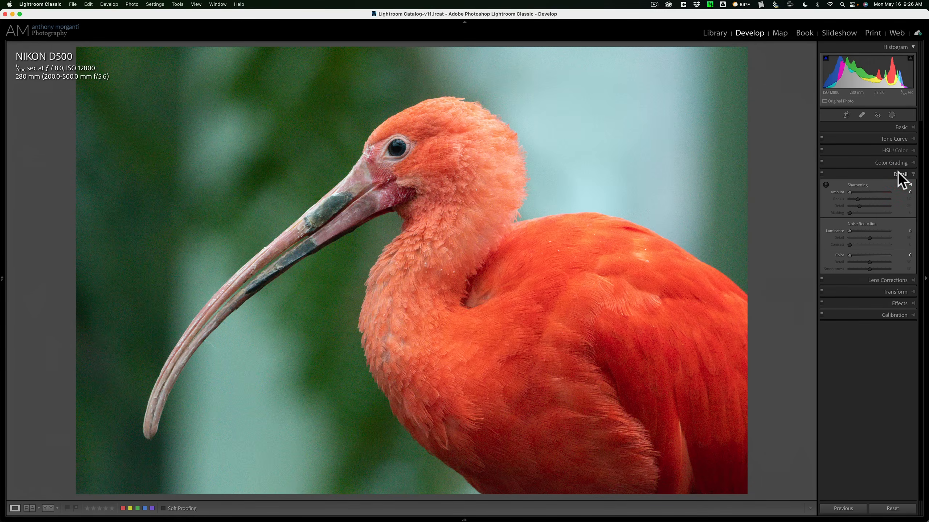
{"action": "left_click", "coordinate": [898, 173]}
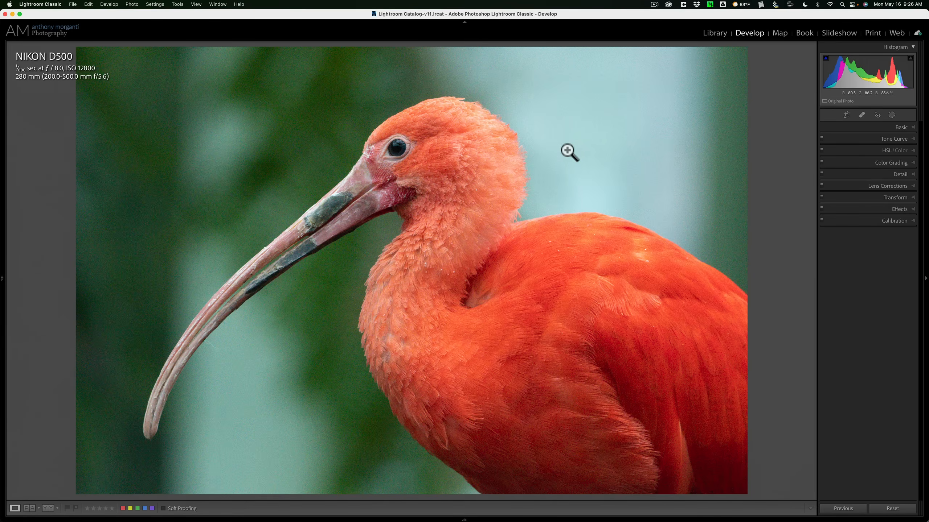
Open the Basic adjustments and examine the noise in the feathers of the bird's head up close.
{"action": "left_click", "coordinate": [897, 127]}
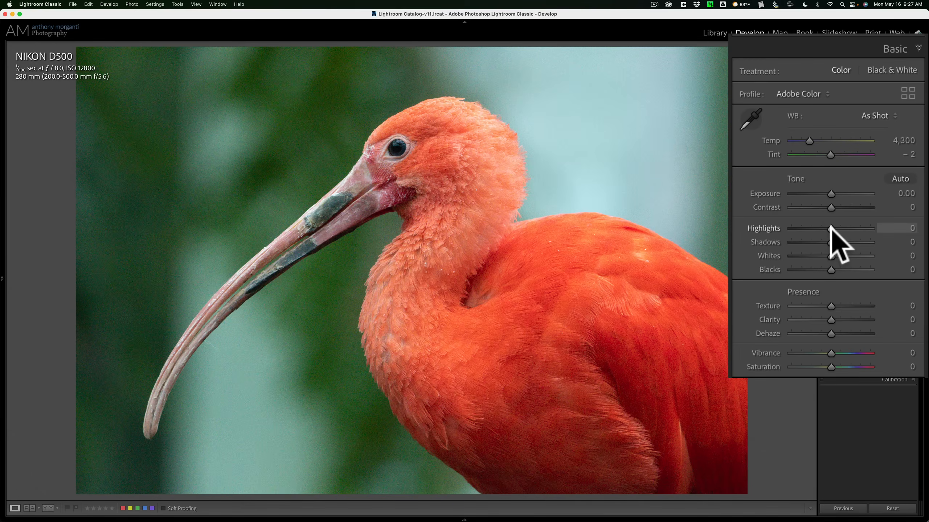
{"action": "left_click", "coordinate": [488, 128]}
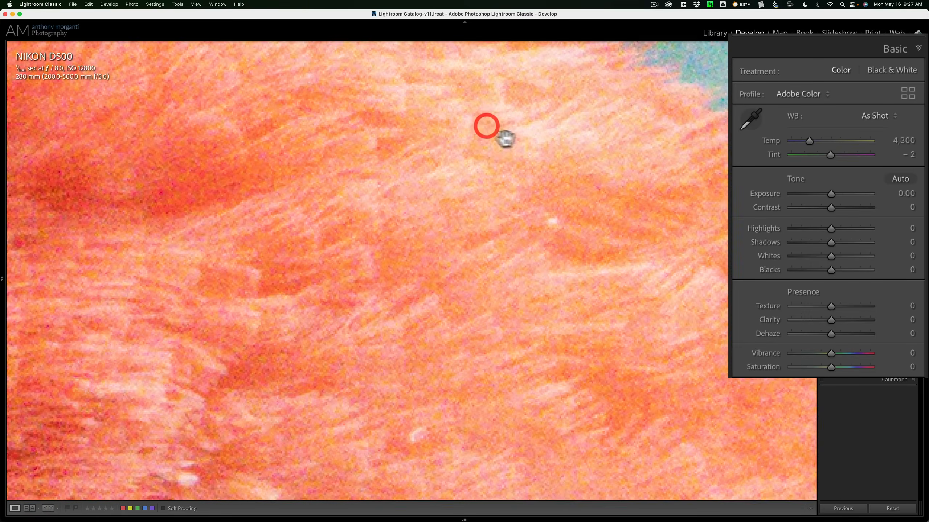
{"action": "left_click", "coordinate": [459, 184]}
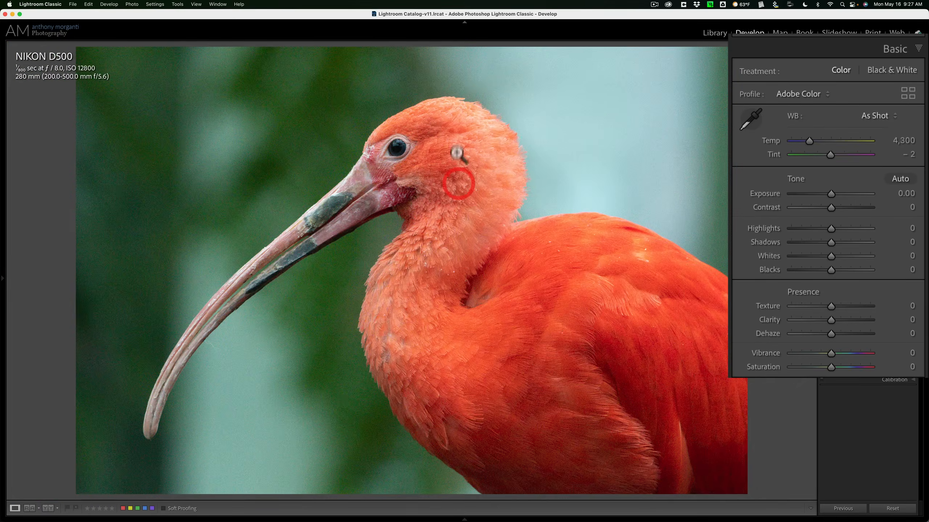
Keep Texture at its default, and set Highlights to -57 and Shadows to +55 in the Basic adjustments.
{"action": "left_click_drag", "start_coordinate": [830, 306], "coordinate": [817, 306]}
{"action": "double_click", "coordinate": [816, 306]}
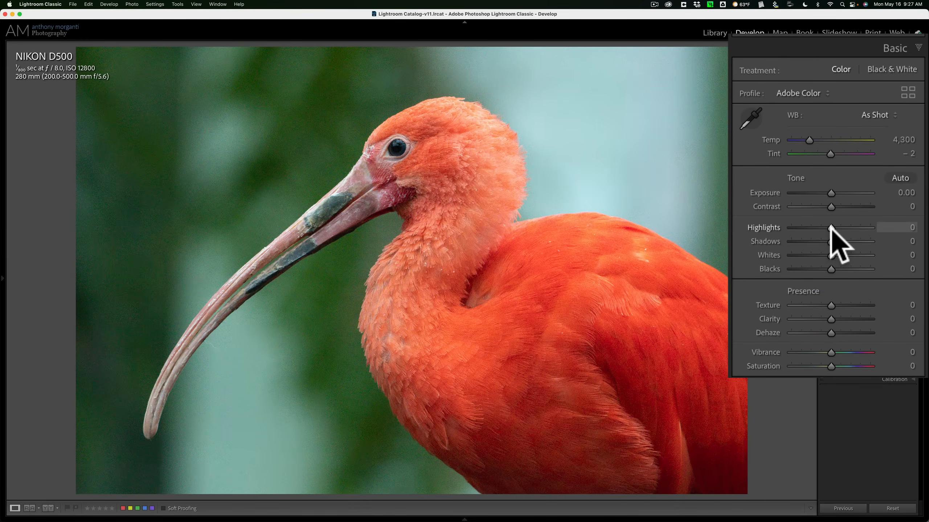
{"action": "left_click_drag", "start_coordinate": [831, 228], "coordinate": [808, 227]}
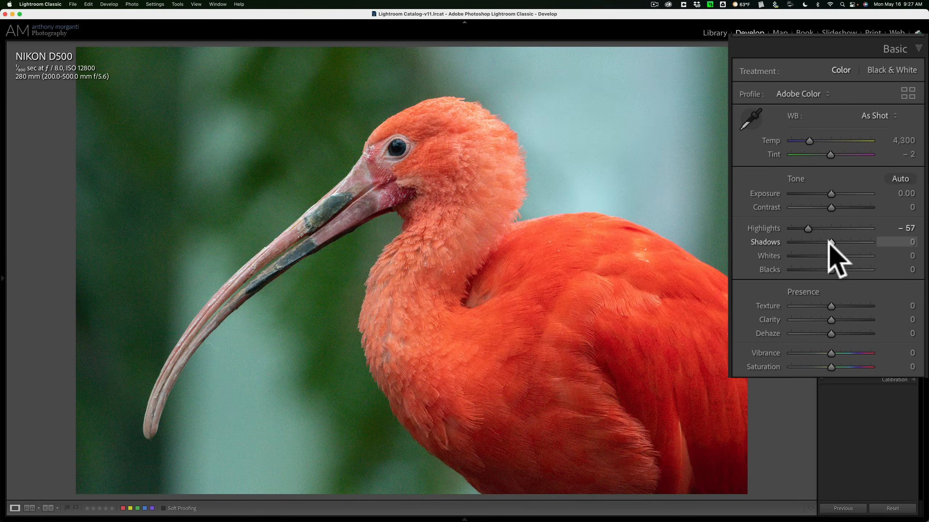
{"action": "left_click_drag", "start_coordinate": [830, 241], "coordinate": [851, 240]}
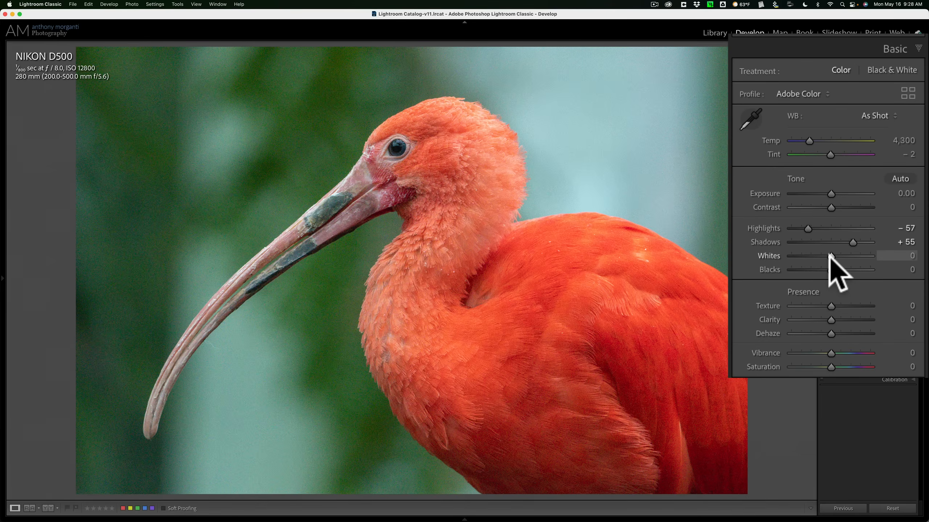
Set the white point using the clipping preview, with Whites at +21.
{"action": "key", "text": "alt"}
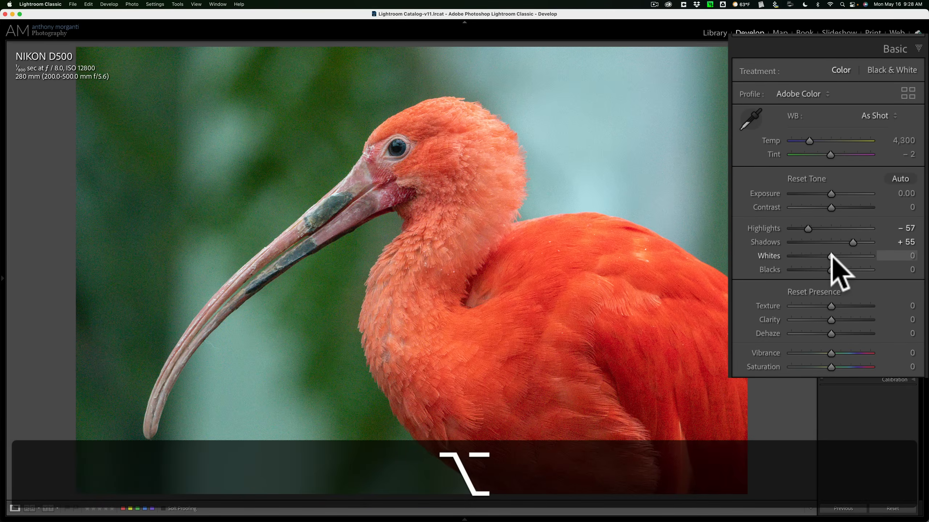
{"action": "left_click_drag", "start_coordinate": [831, 255], "coordinate": [863, 257]}
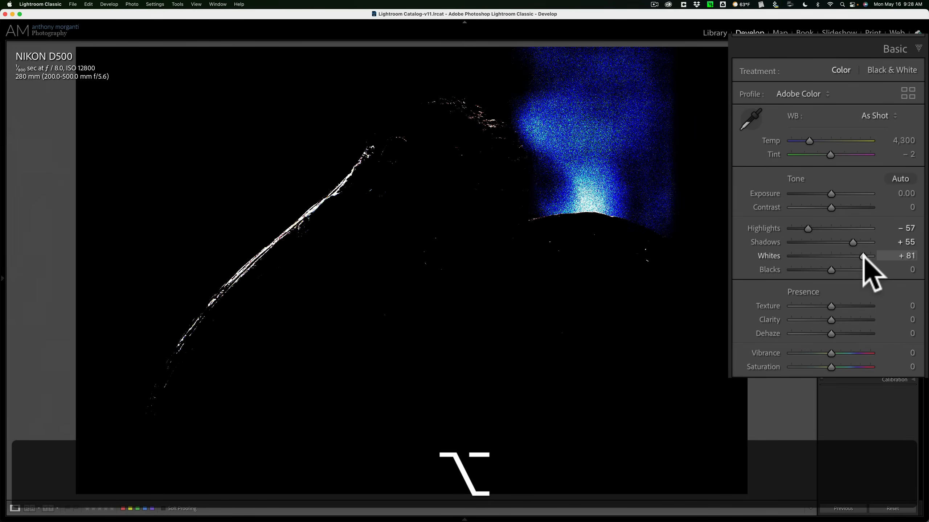
{"action": "mouse_move", "coordinate": [863, 256]}
{"action": "left_mouse_down"}
{"action": "mouse_move", "coordinate": [853, 256]}
{"action": "mouse_move", "coordinate": [861, 256]}
{"action": "left_mouse_up"}
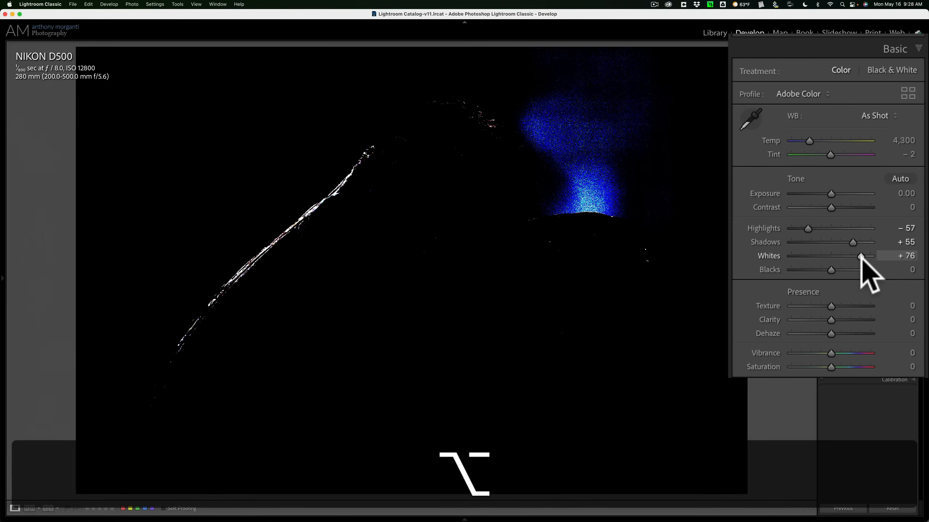
{"action": "left_click_drag", "start_coordinate": [861, 256], "coordinate": [843, 257]}
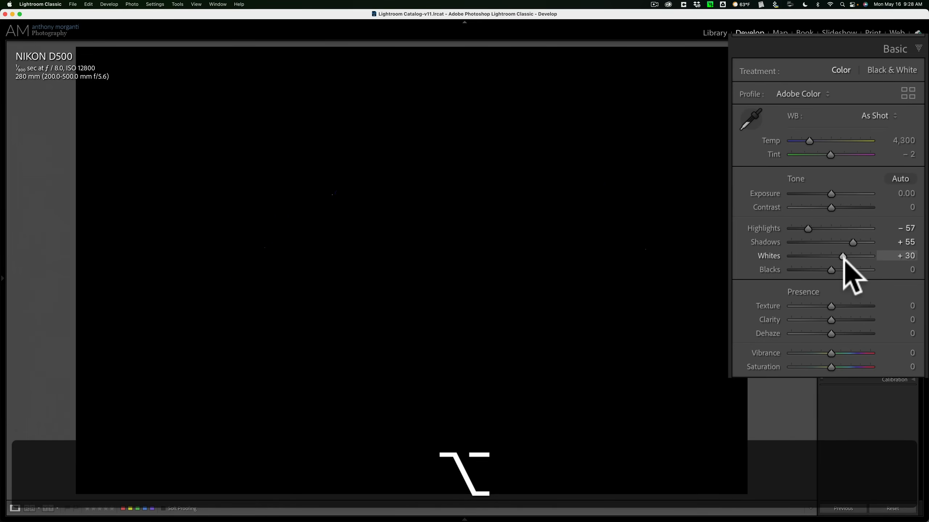
{"action": "left_click_drag", "start_coordinate": [843, 257], "coordinate": [839, 257]}
{"action": "left_click_drag", "start_coordinate": [839, 257], "coordinate": [840, 257]}
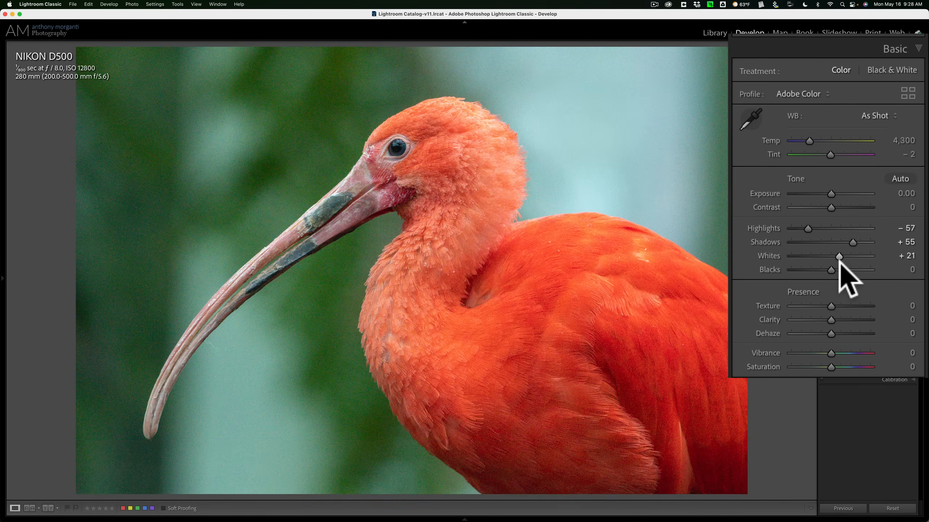
Set the black point using the clipping preview, with Blacks at -52.
{"action": "key", "text": "alt"}
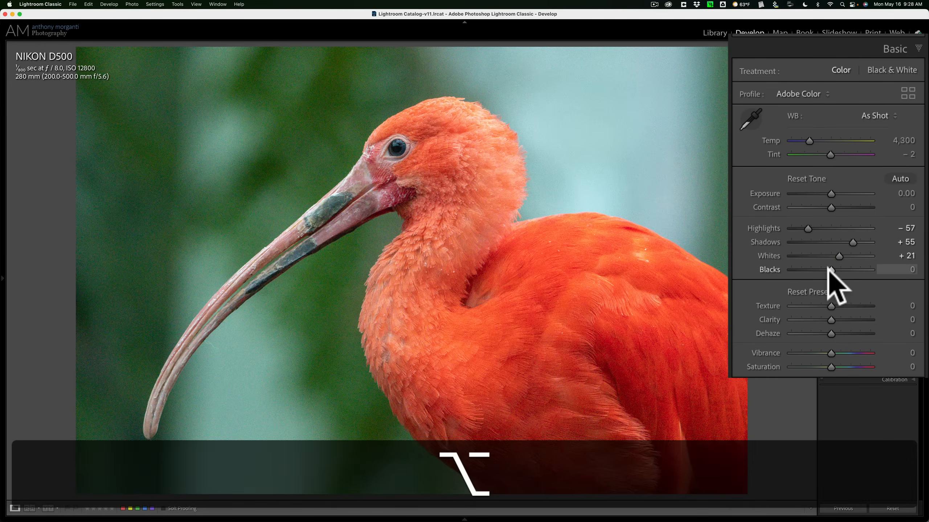
{"action": "left_click", "coordinate": [831, 268], "text": "alt"}
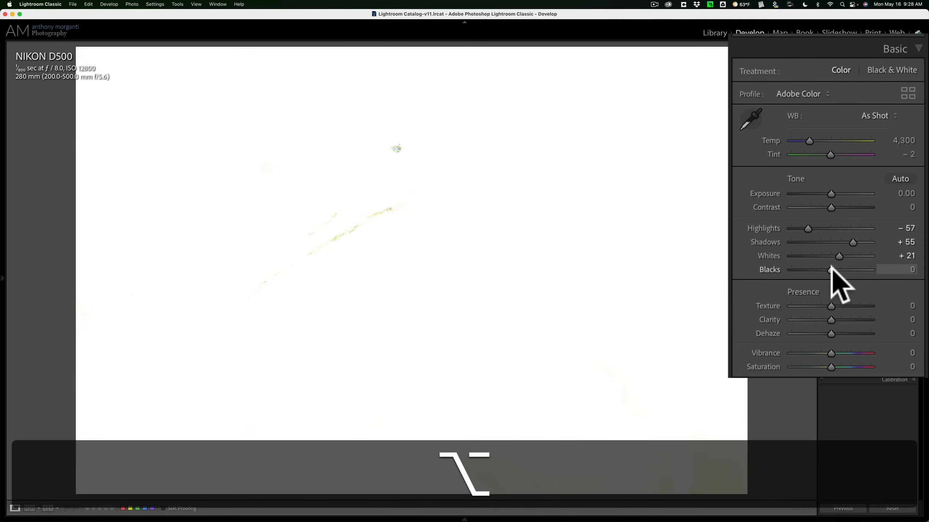
{"action": "left_click_drag", "start_coordinate": [831, 268], "coordinate": [811, 271]}
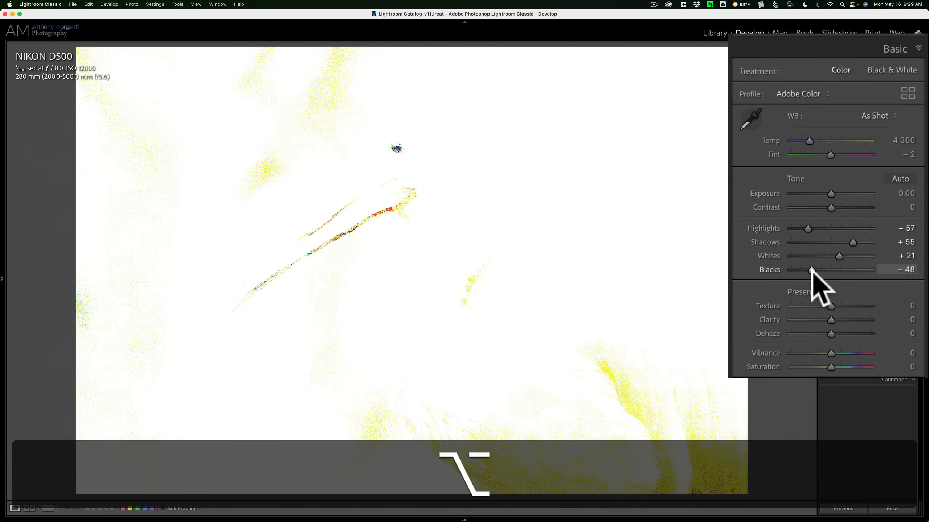
{"action": "left_click_drag", "start_coordinate": [811, 271], "coordinate": [810, 270]}
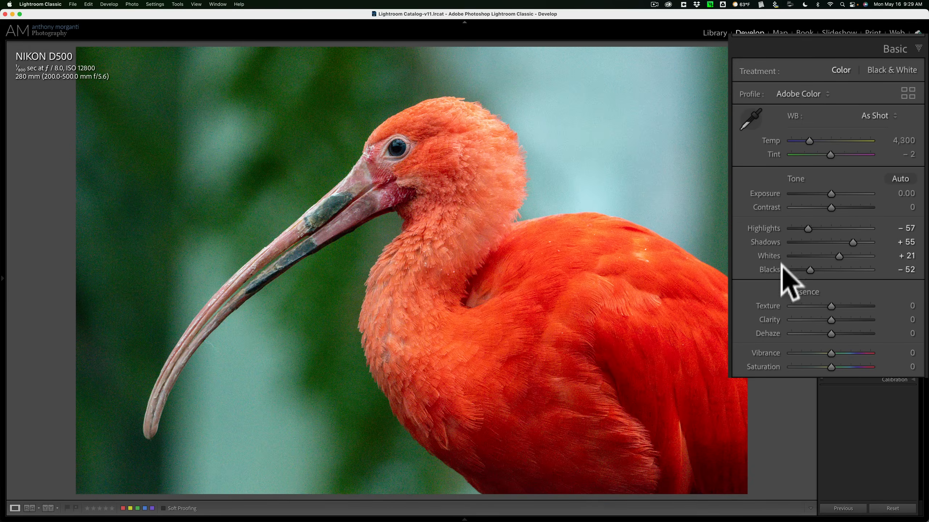
Set Color noise reduction to 17 in the Detail settings, judging the noise close up beside the bird's head.
{"action": "left_click", "coordinate": [354, 145]}
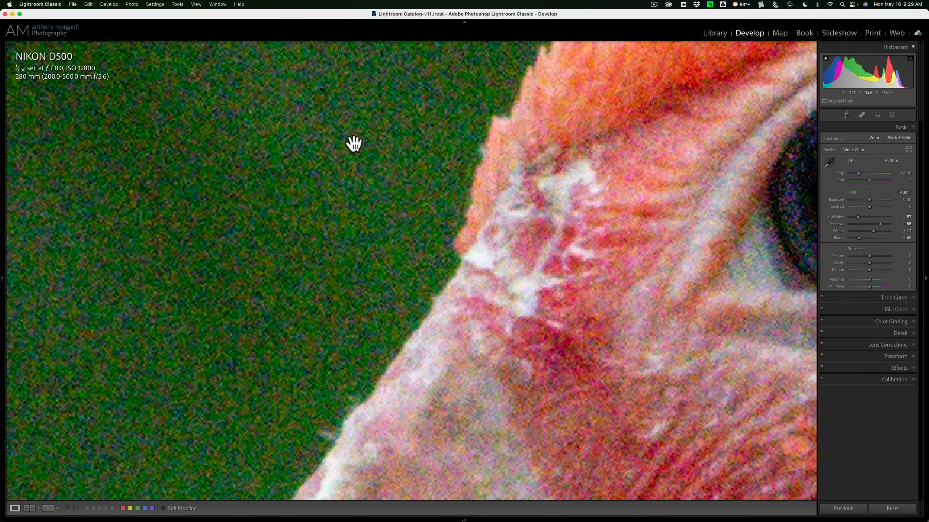
{"action": "left_click", "coordinate": [355, 145]}
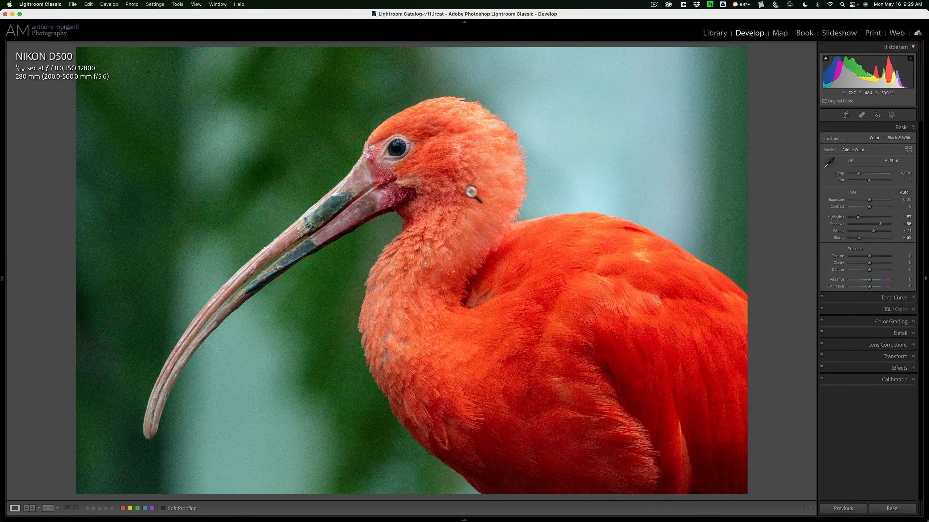
{"action": "left_click", "coordinate": [897, 332]}
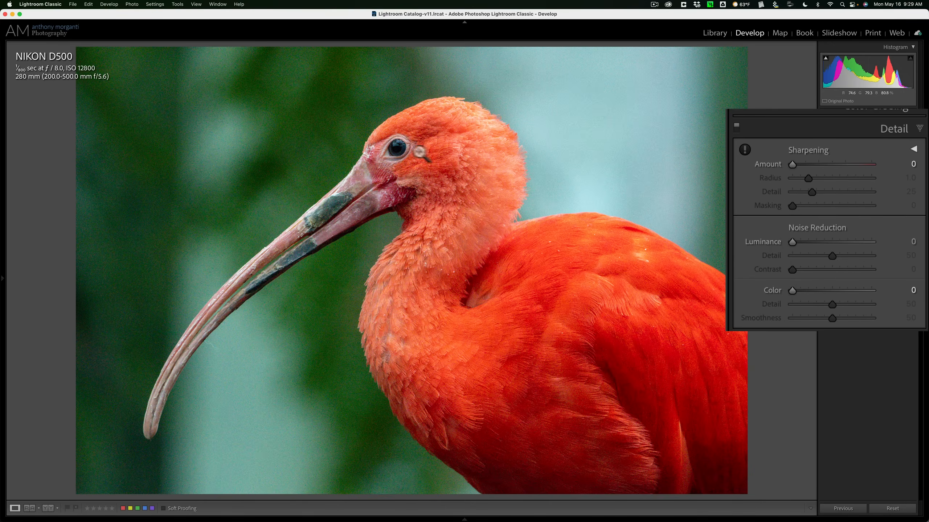
{"action": "left_click", "coordinate": [355, 133]}
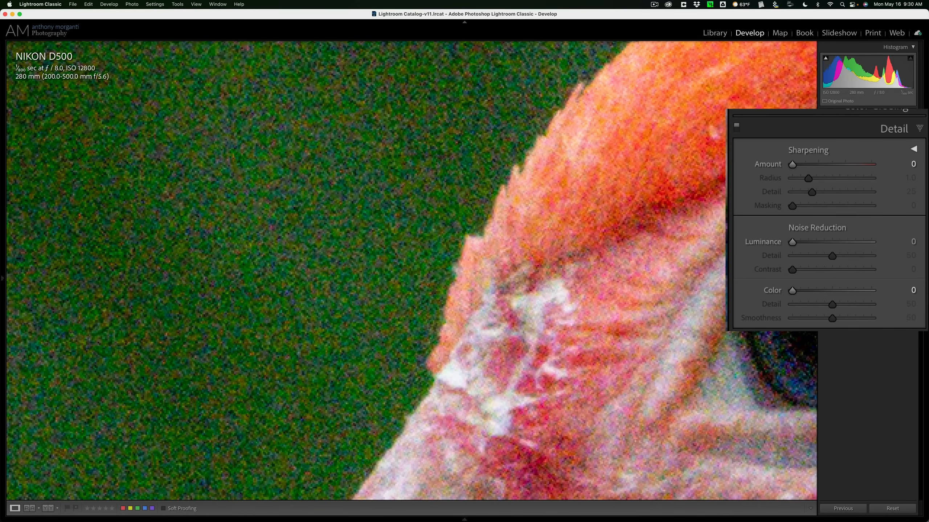
{"action": "left_click_drag", "start_coordinate": [793, 290], "coordinate": [799, 291]}
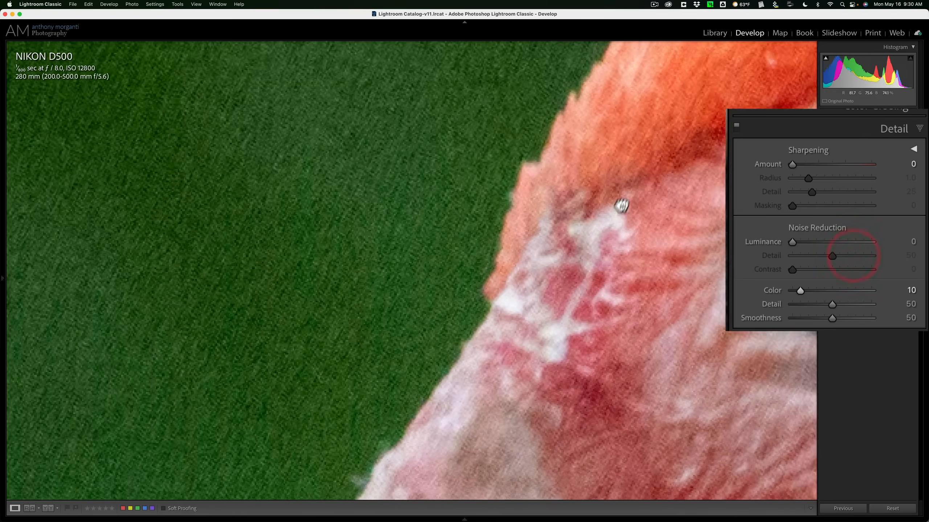
{"action": "left_click_drag", "start_coordinate": [619, 203], "coordinate": [643, 168]}
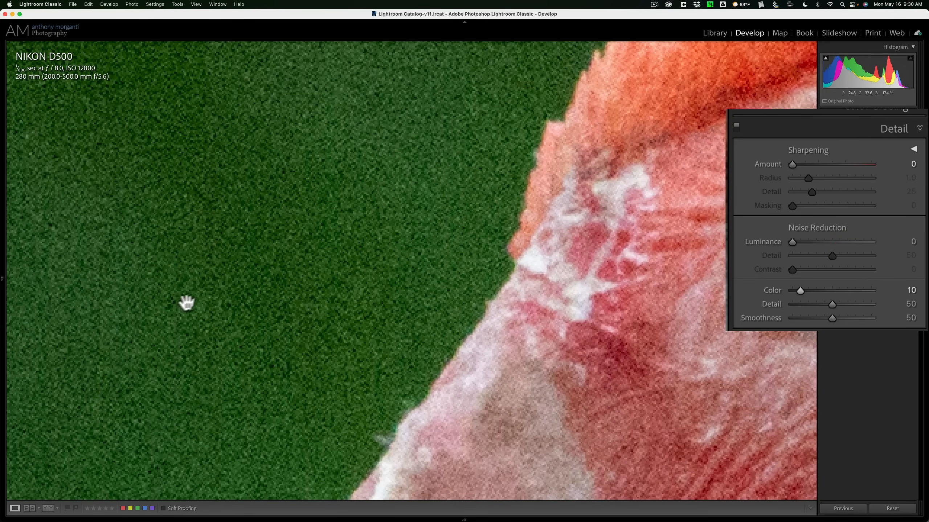
{"action": "left_click_drag", "start_coordinate": [800, 284], "coordinate": [806, 284]}
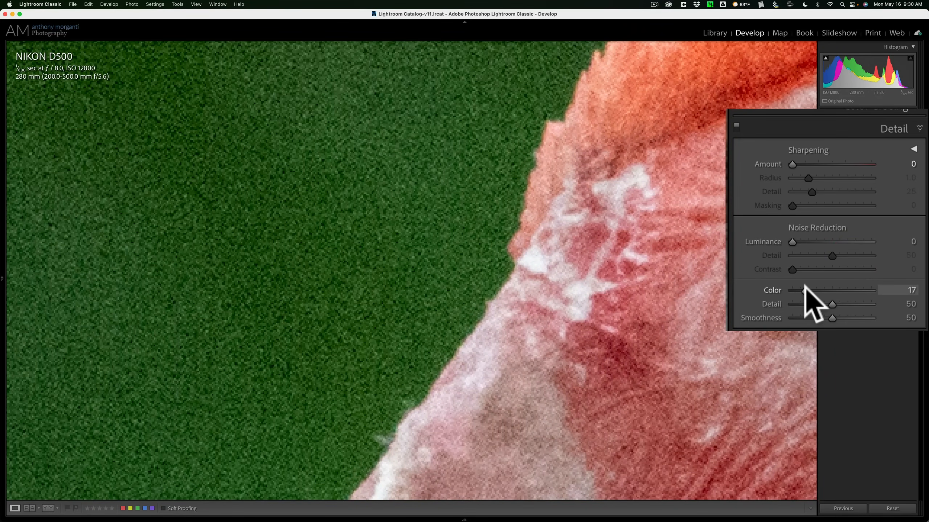
Examine the bird's head, eye and body and the green and teal background up close for remaining color noise.
{"action": "left_click_drag", "start_coordinate": [654, 185], "coordinate": [226, 382]}
{"action": "left_click_drag", "start_coordinate": [490, 173], "coordinate": [2, 297]}
{"action": "left_click", "coordinate": [303, 264]}
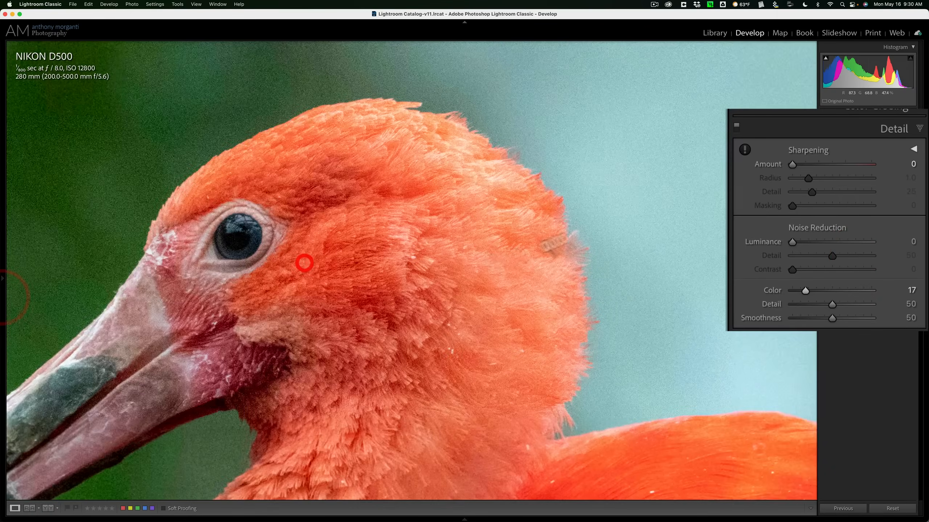
{"action": "left_click", "coordinate": [698, 95]}
{"action": "left_click", "coordinate": [529, 184]}
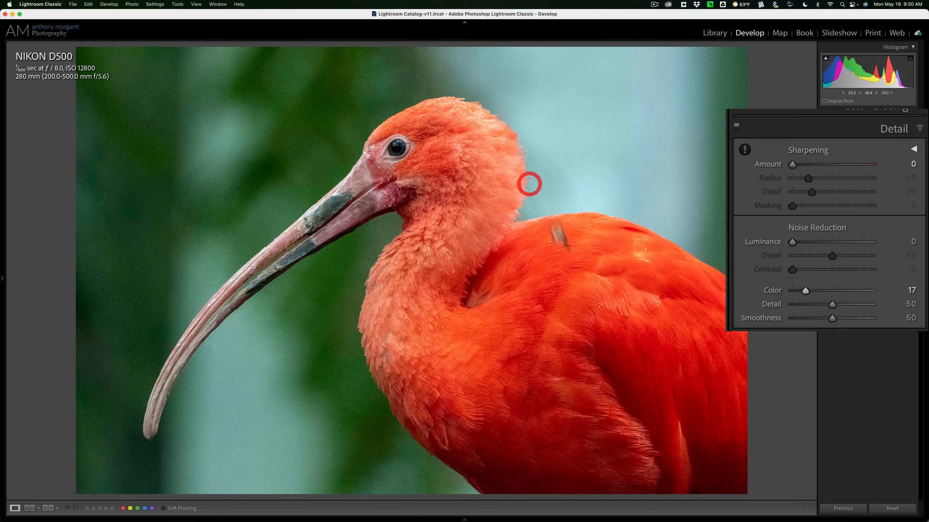
{"action": "left_click", "coordinate": [584, 311]}
{"action": "left_click", "coordinate": [586, 310]}
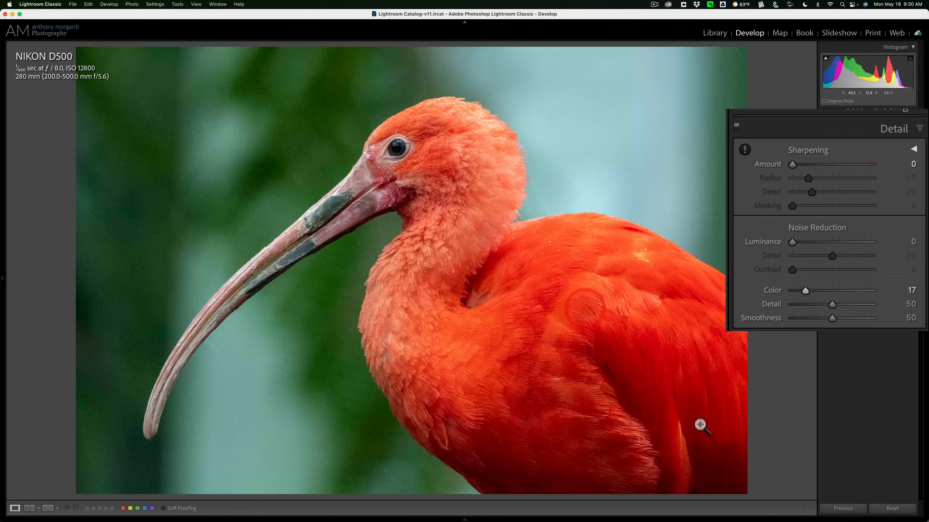
{"action": "left_click", "coordinate": [706, 469]}
{"action": "left_click", "coordinate": [708, 466]}
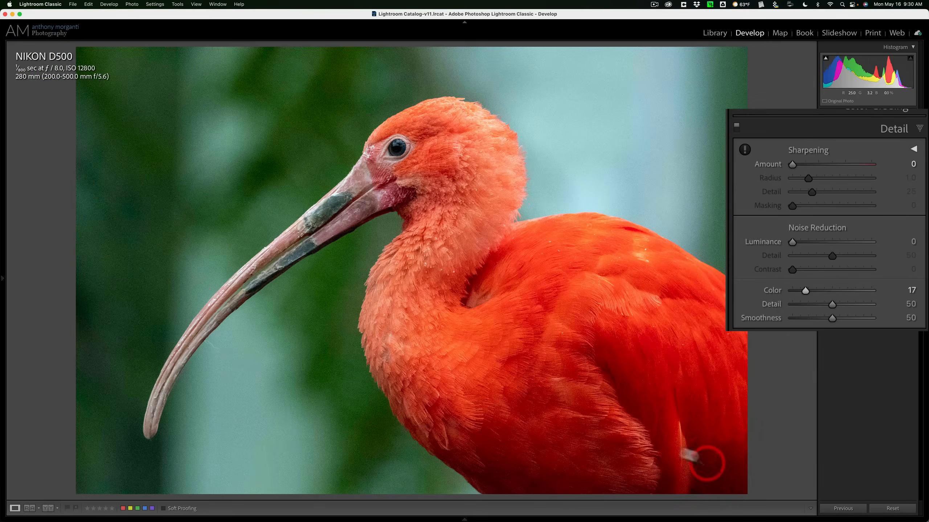
{"action": "left_click", "coordinate": [398, 157]}
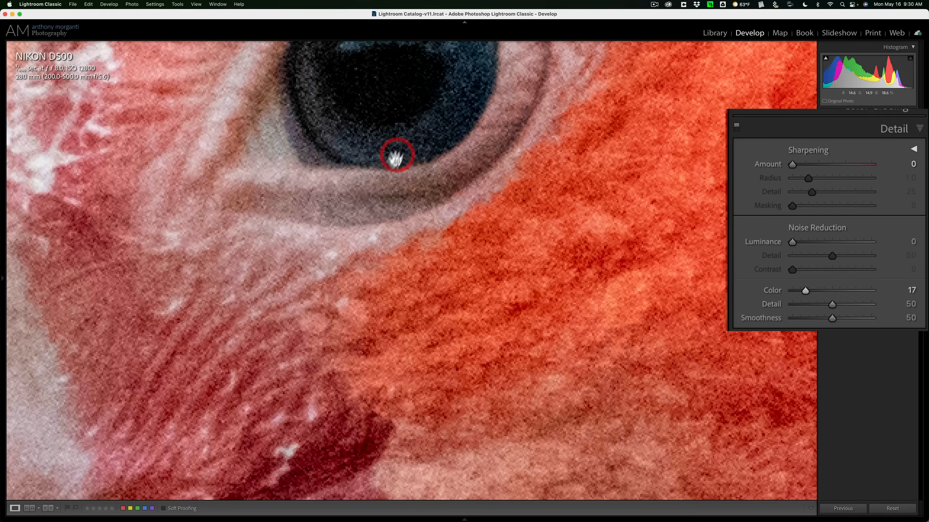
{"action": "left_click", "coordinate": [317, 216]}
{"action": "left_click", "coordinate": [229, 438]}
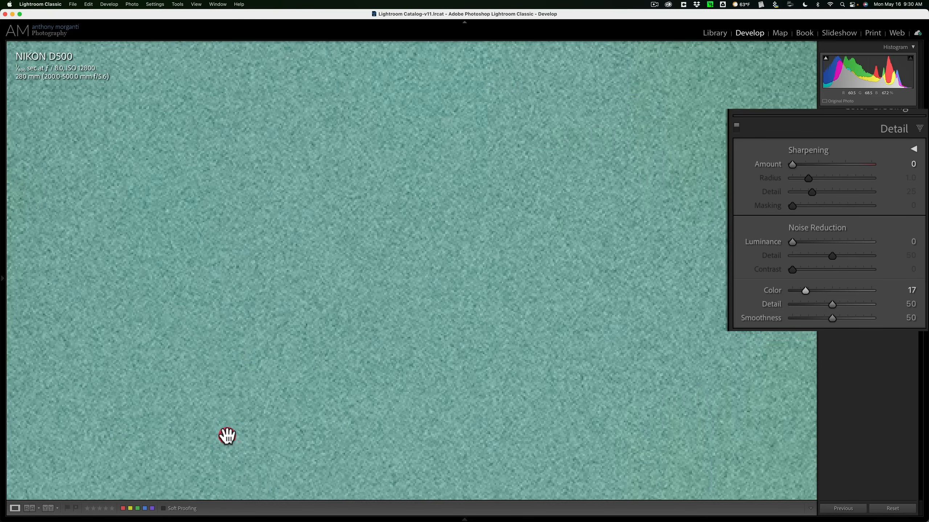
{"action": "left_click", "coordinate": [228, 436]}
{"action": "left_click", "coordinate": [155, 141]}
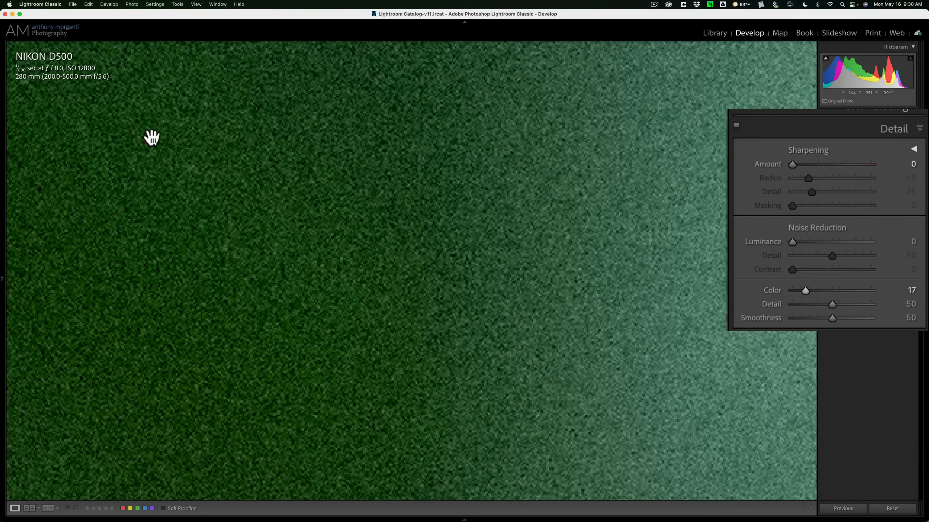
{"action": "left_click", "coordinate": [151, 137]}
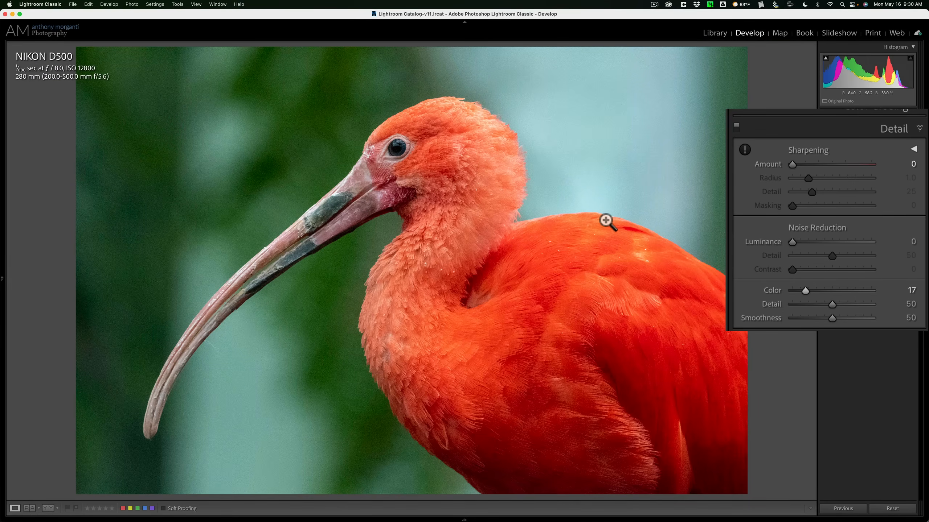
{"action": "left_click", "coordinate": [347, 132]}
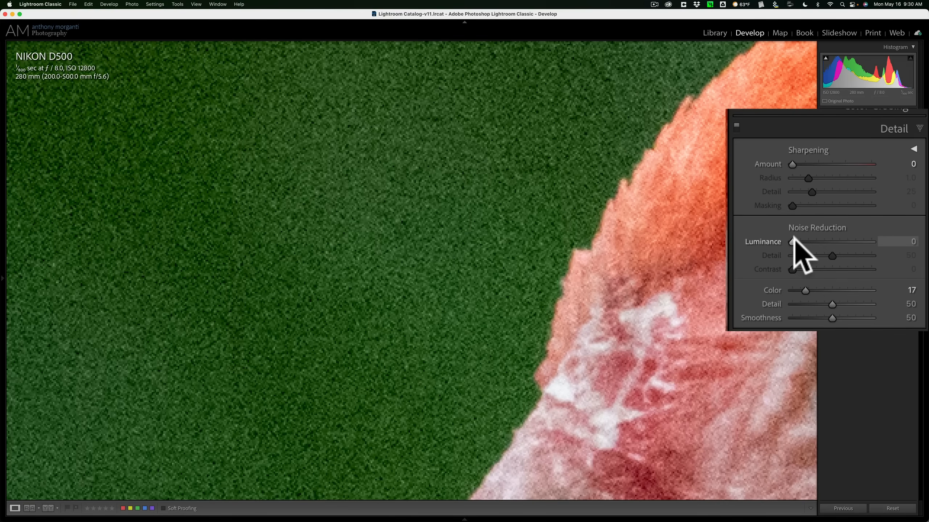
Set Luminance noise reduction to 50, checking the bird's feathers, beak and green background close up.
{"action": "left_click_drag", "start_coordinate": [793, 240], "coordinate": [833, 238]}
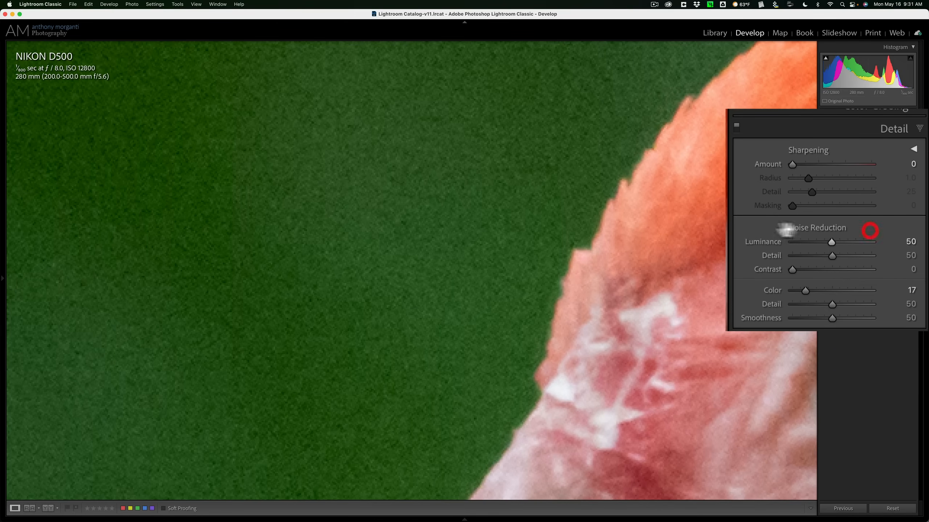
{"action": "left_click", "coordinate": [741, 228]}
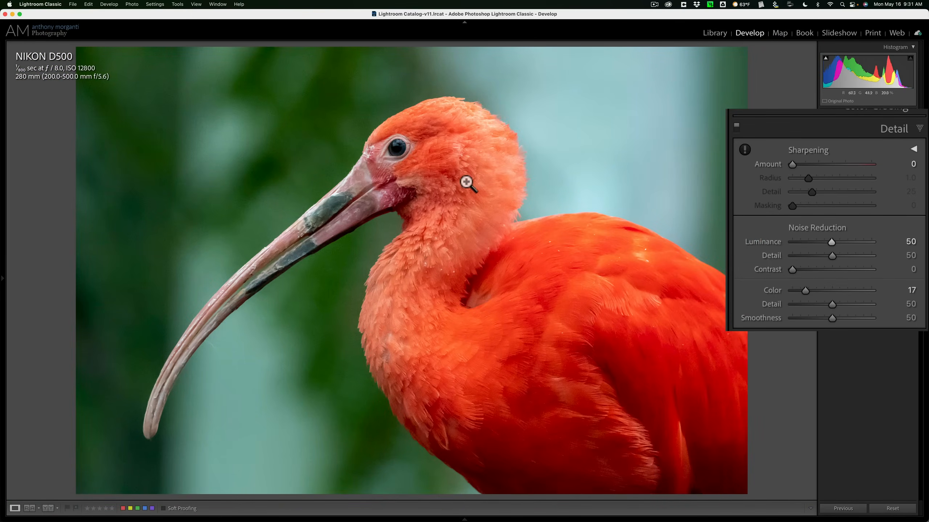
{"action": "left_click", "coordinate": [466, 199]}
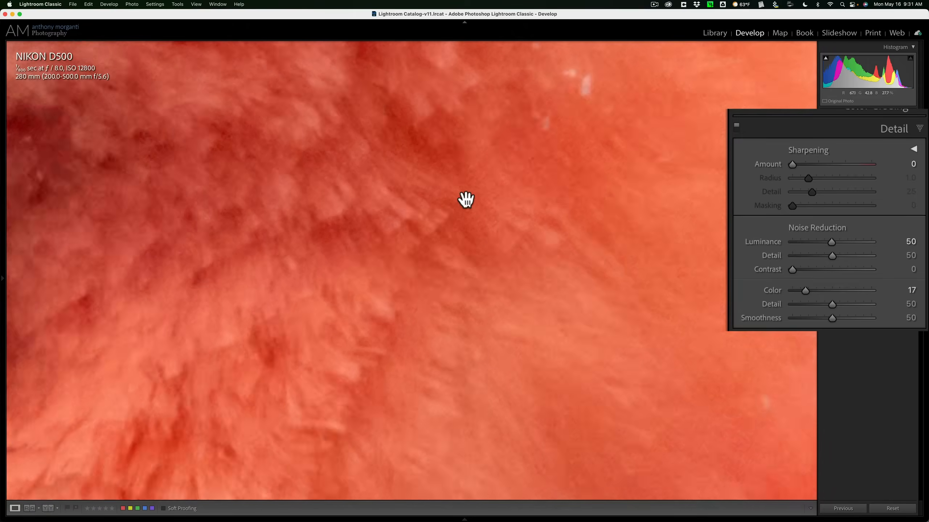
{"action": "left_click", "coordinate": [488, 192]}
{"action": "left_click", "coordinate": [391, 171]}
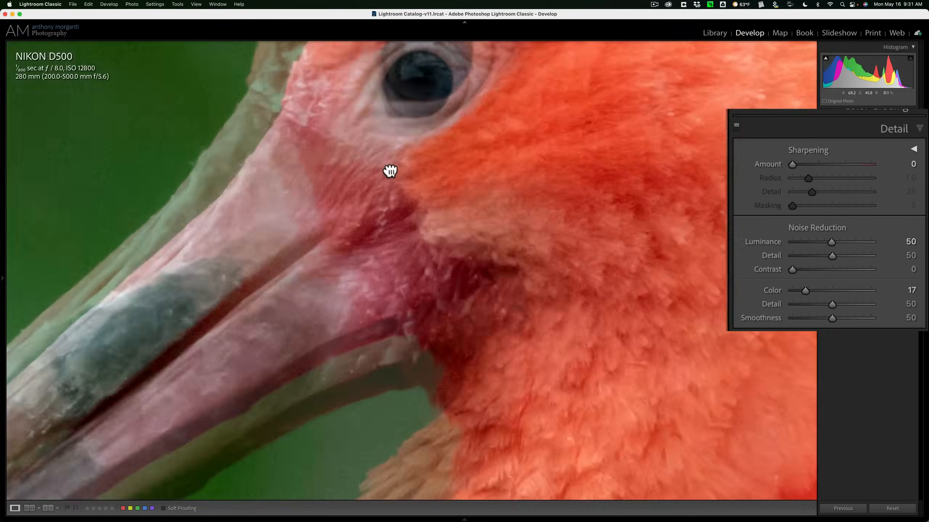
{"action": "left_click", "coordinate": [389, 169]}
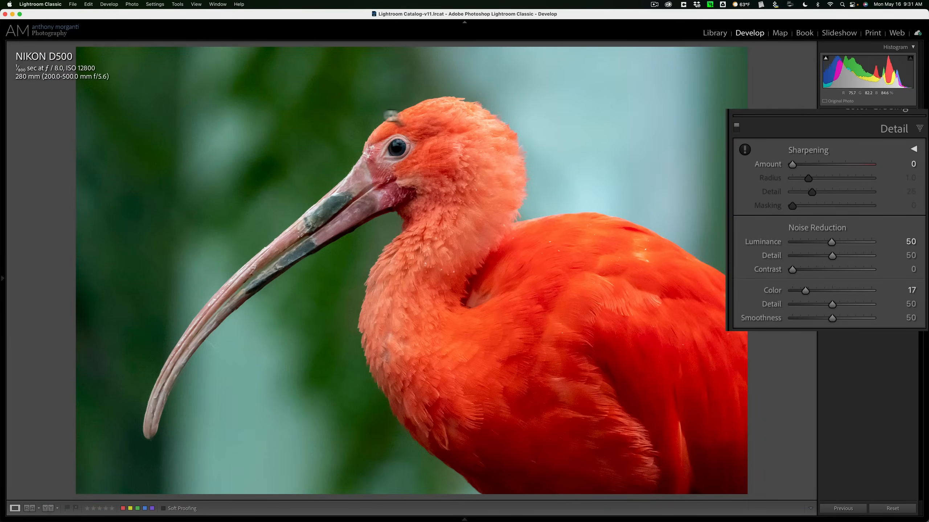
{"action": "left_click", "coordinate": [347, 118]}
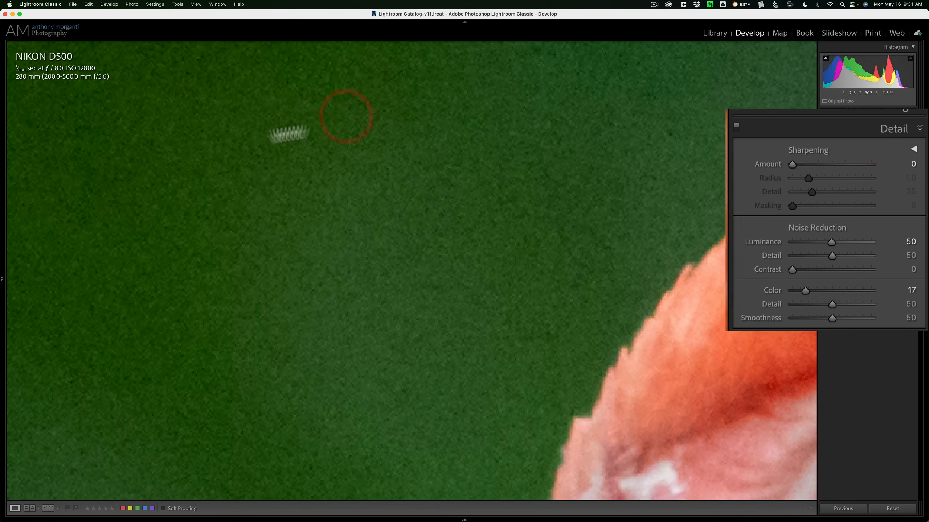
{"action": "left_click", "coordinate": [446, 138]}
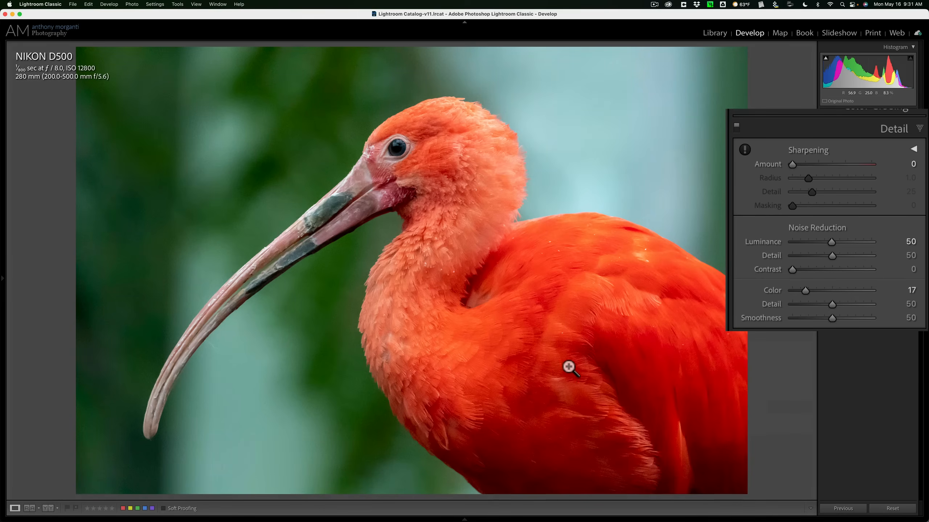
Try Luminance noise reduction at 100, restore it to 50 and recheck the green background close up.
{"action": "left_click_drag", "start_coordinate": [828, 241], "coordinate": [911, 243]}
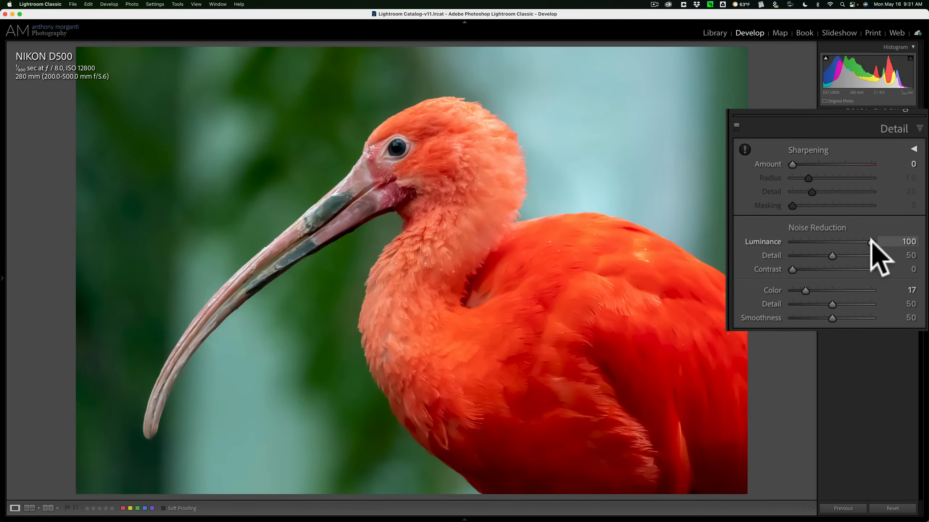
{"action": "left_click_drag", "start_coordinate": [870, 242], "coordinate": [832, 242]}
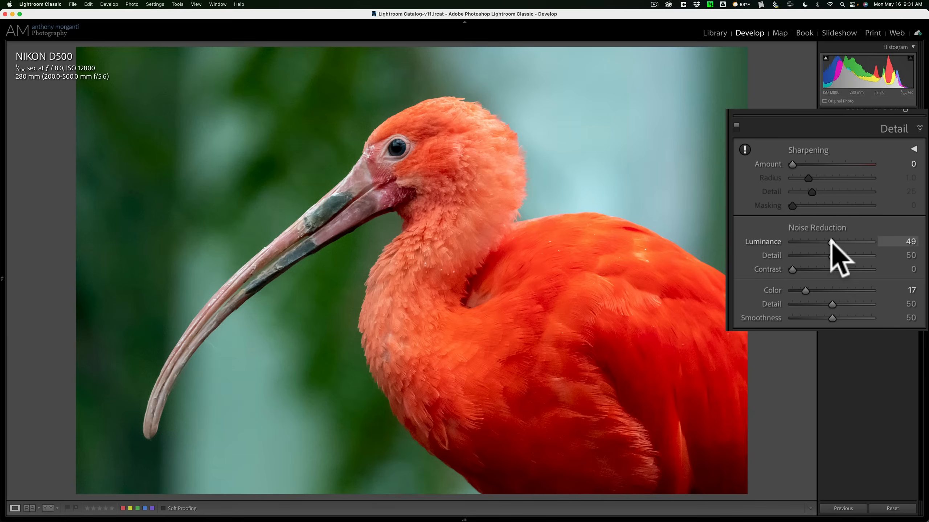
{"action": "left_click_drag", "start_coordinate": [830, 238], "coordinate": [831, 239]}
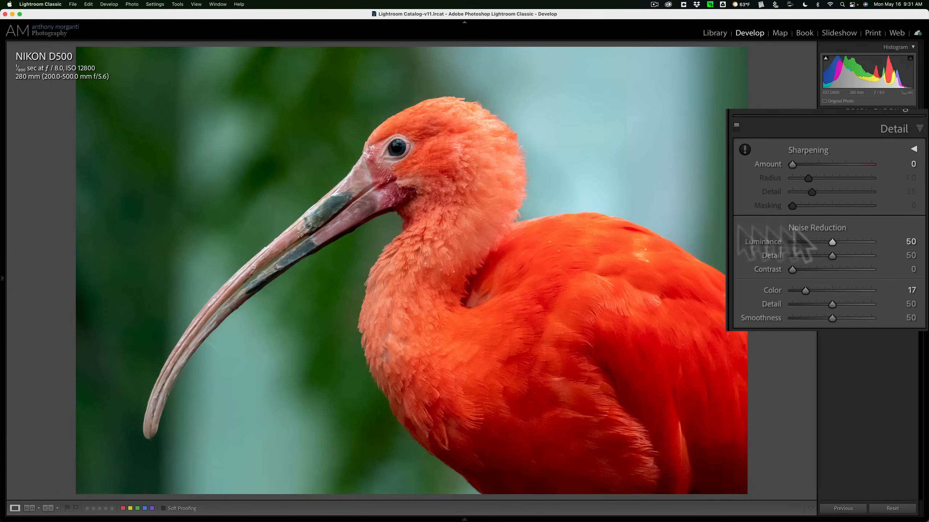
{"action": "left_click", "coordinate": [331, 138]}
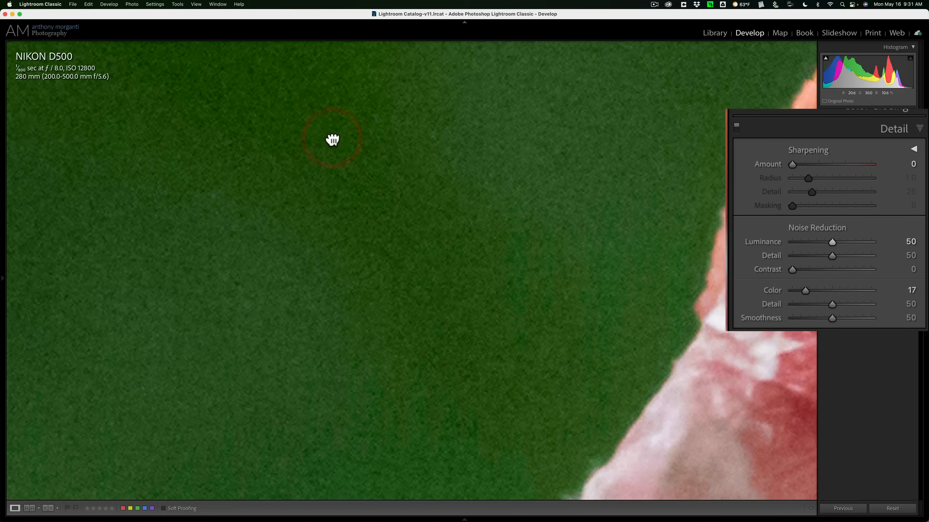
{"action": "left_click", "coordinate": [332, 138]}
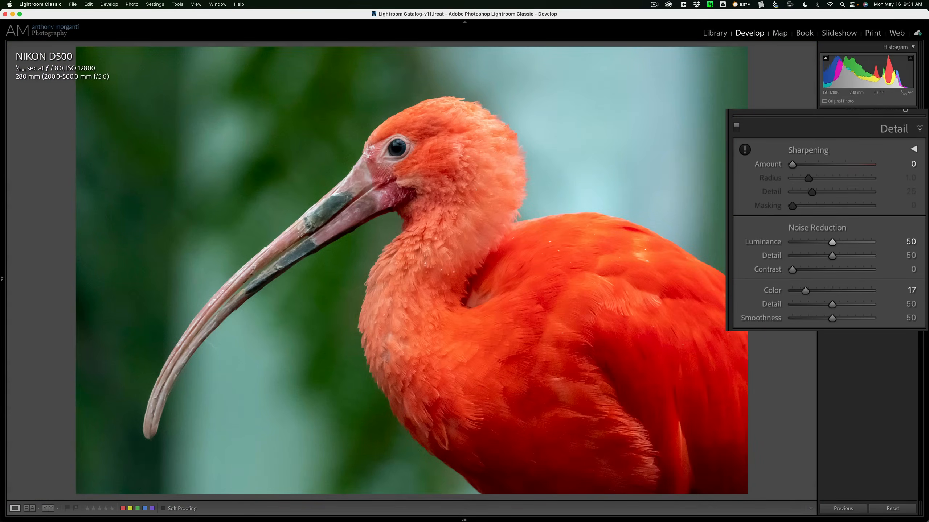
Create a Select Subject mask of the bird and invert it to cover the background.
{"action": "left_click", "coordinate": [907, 174]}
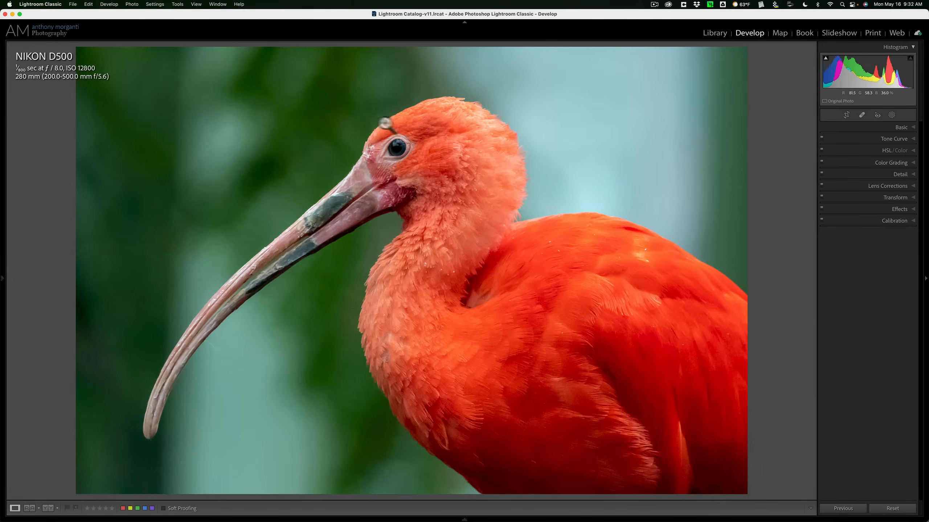
{"action": "left_click", "coordinate": [367, 119]}
{"action": "left_click", "coordinate": [367, 119]}
{"action": "left_click", "coordinate": [892, 115]}
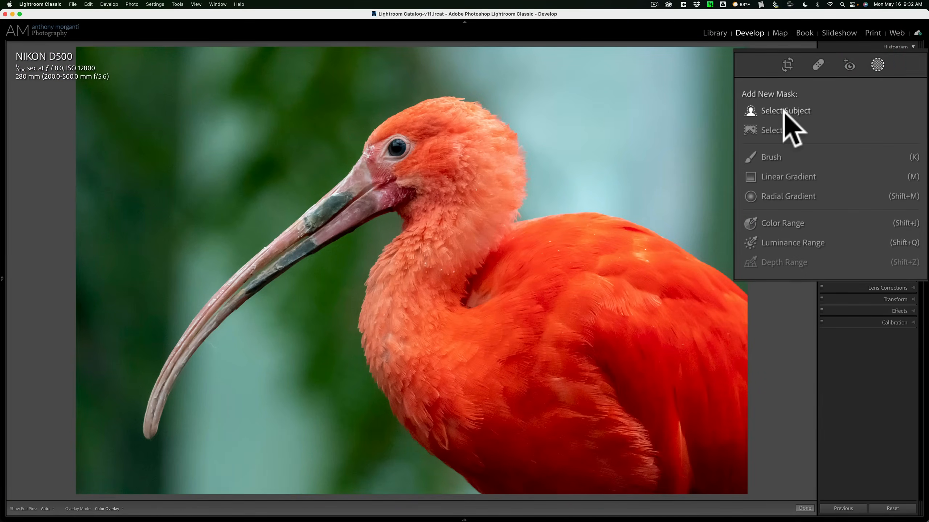
{"action": "left_click", "coordinate": [784, 111]}
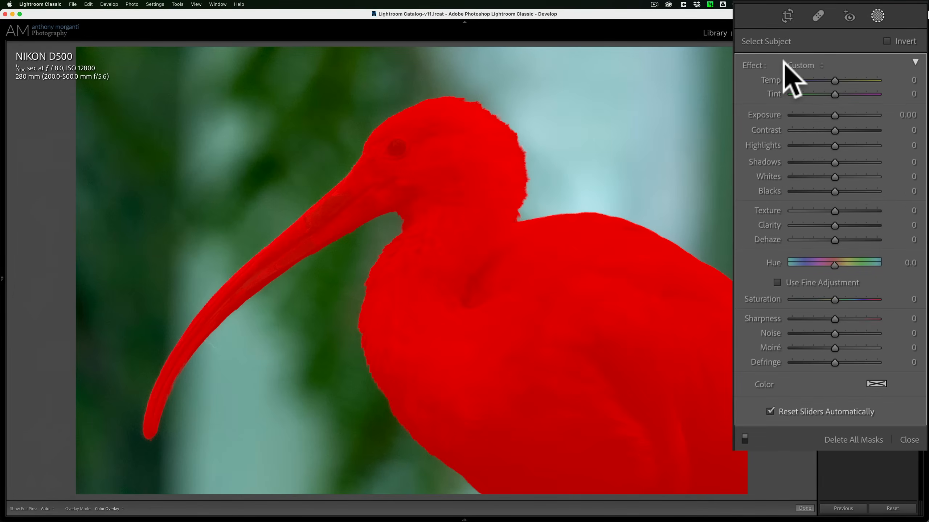
{"action": "left_click", "coordinate": [886, 41]}
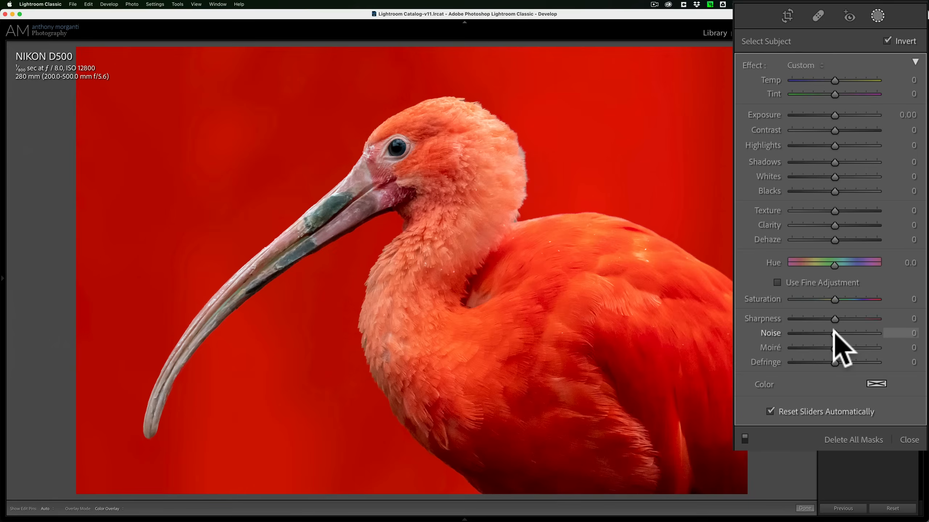
Set the background mask's Noise to 100, check the area around the bird's head close up and leave masking.
{"action": "left_click_drag", "start_coordinate": [834, 332], "coordinate": [892, 332]}
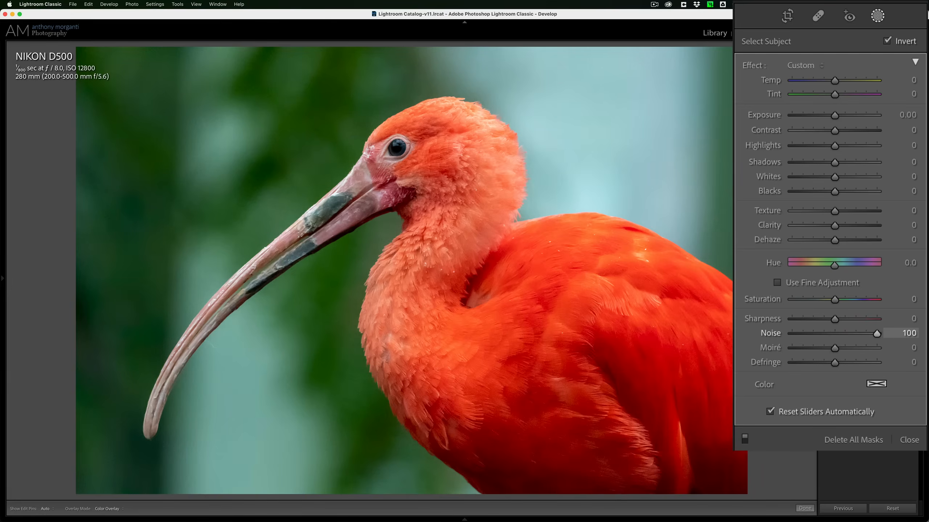
{"action": "left_click", "coordinate": [353, 117]}
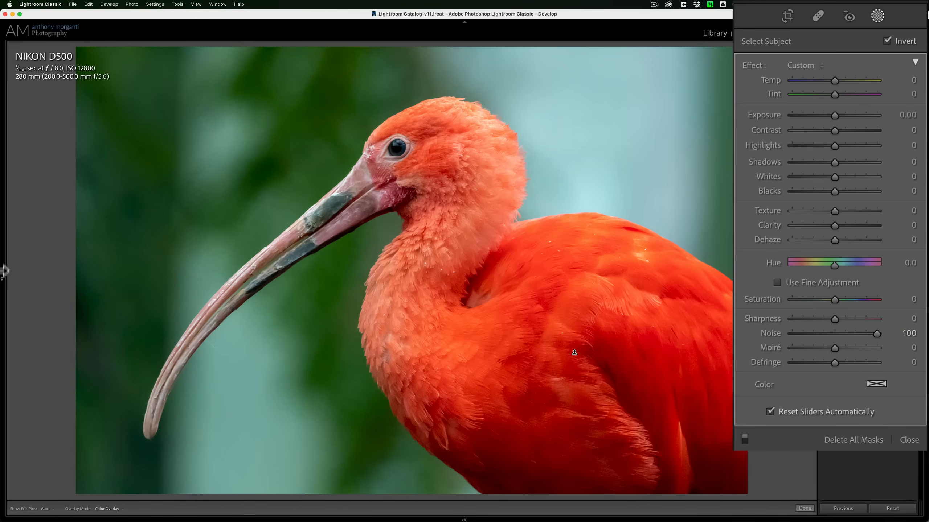
{"action": "mouse_move", "coordinate": [4, 270]}
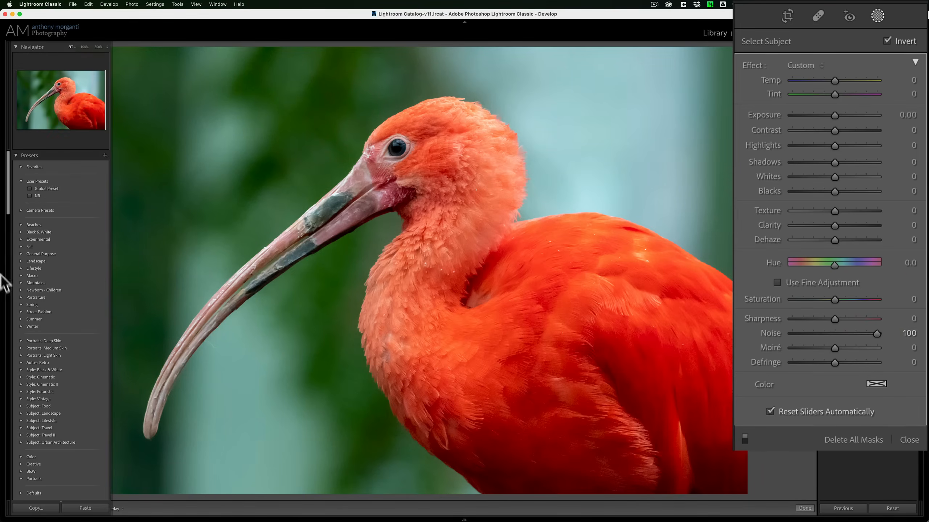
{"action": "left_click", "coordinate": [98, 46]}
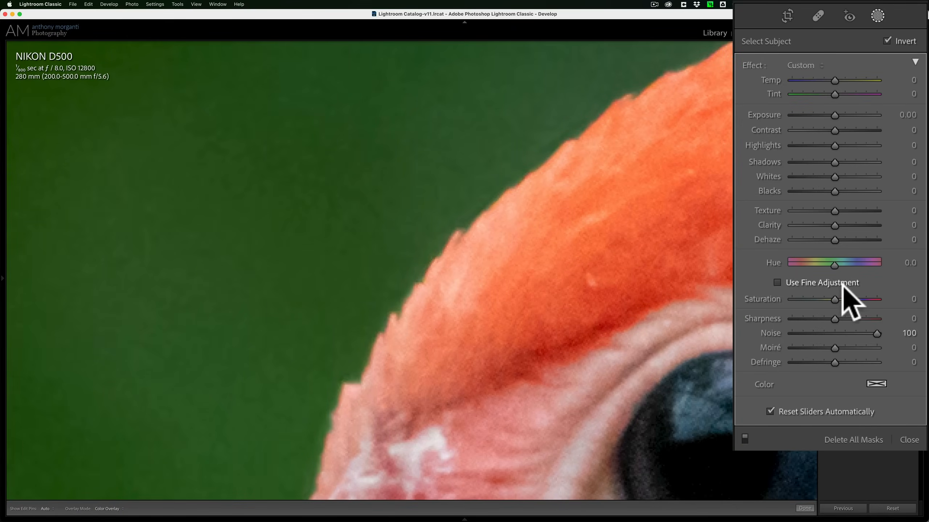
{"action": "mouse_move", "coordinate": [877, 334]}
{"action": "left_mouse_down"}
{"action": "mouse_move", "coordinate": [831, 332]}
{"action": "mouse_move", "coordinate": [877, 333]}
{"action": "left_mouse_up"}
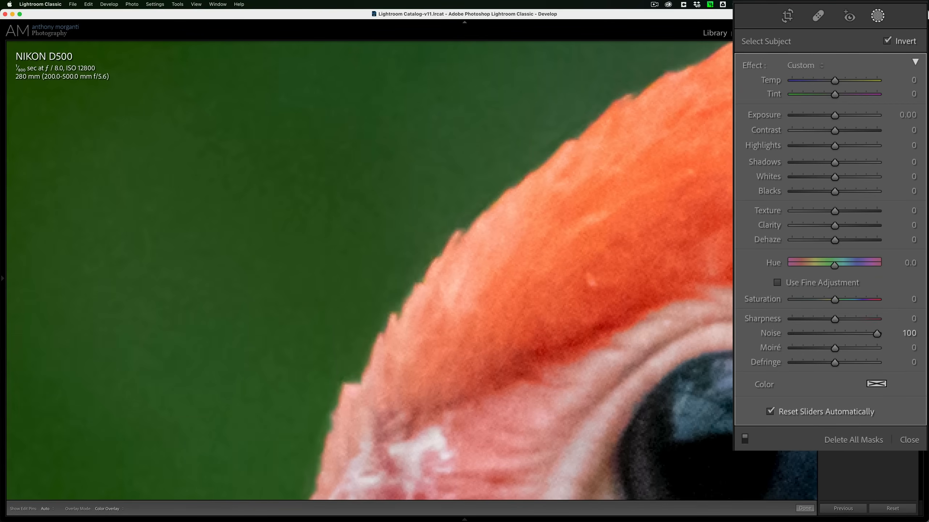
{"action": "left_click", "coordinate": [876, 15]}
{"action": "left_click", "coordinate": [549, 178]}
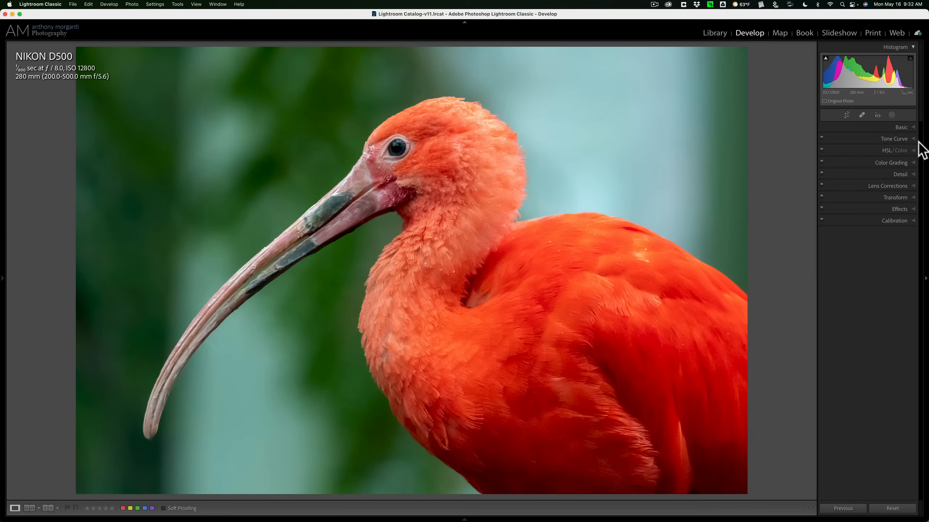
Add a second mask that covers the bird using Select Subject.
{"action": "left_click", "coordinate": [861, 143]}
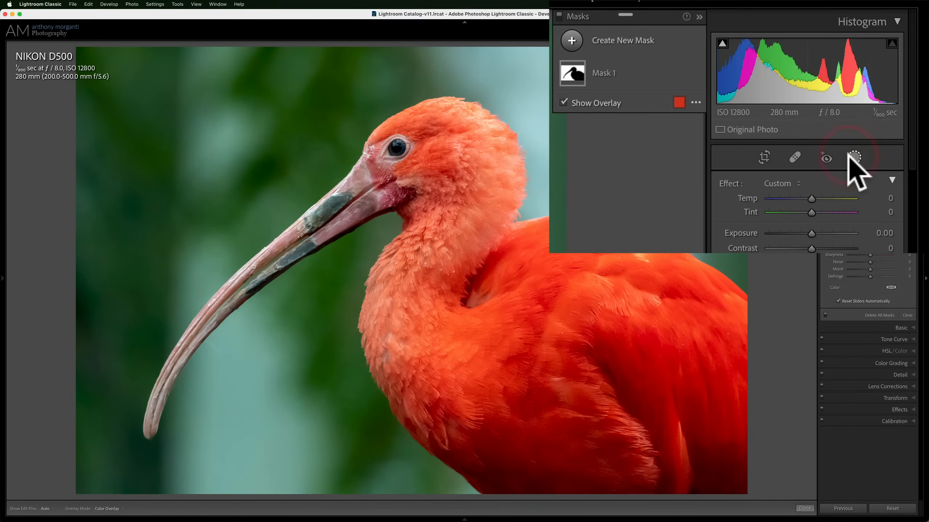
{"action": "left_click", "coordinate": [565, 38]}
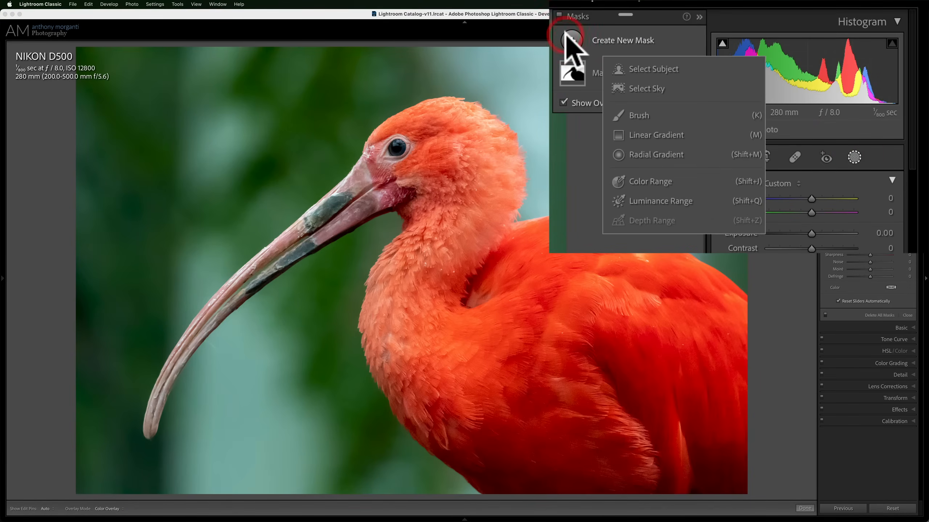
{"action": "left_click", "coordinate": [654, 68]}
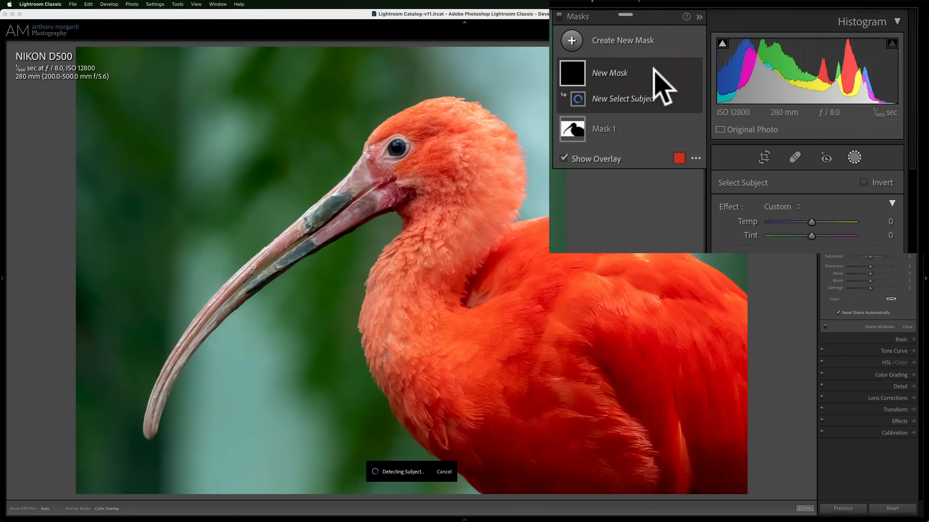
Set the bird mask's Sharpness to 26, Texture to 17 and Clarity to 14, judging the head close up.
{"action": "mouse_move", "coordinate": [4, 284]}
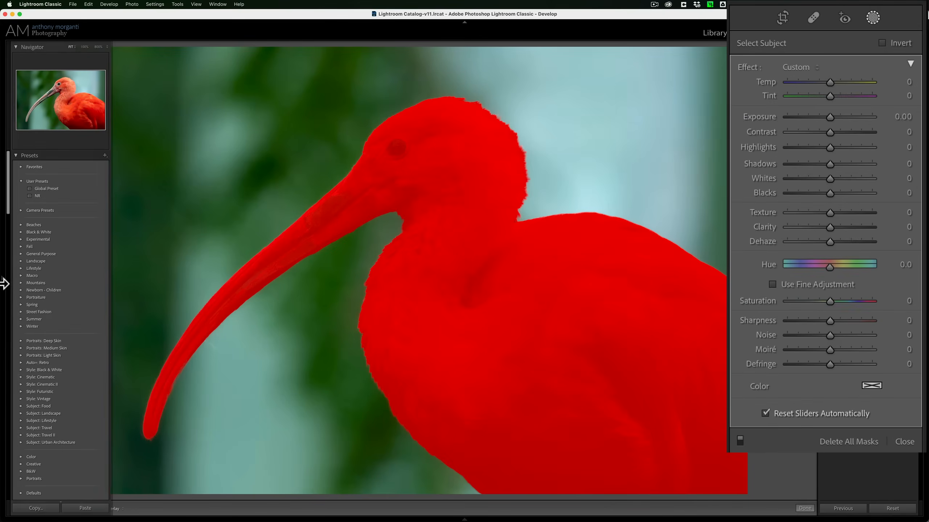
{"action": "left_click", "coordinate": [98, 47]}
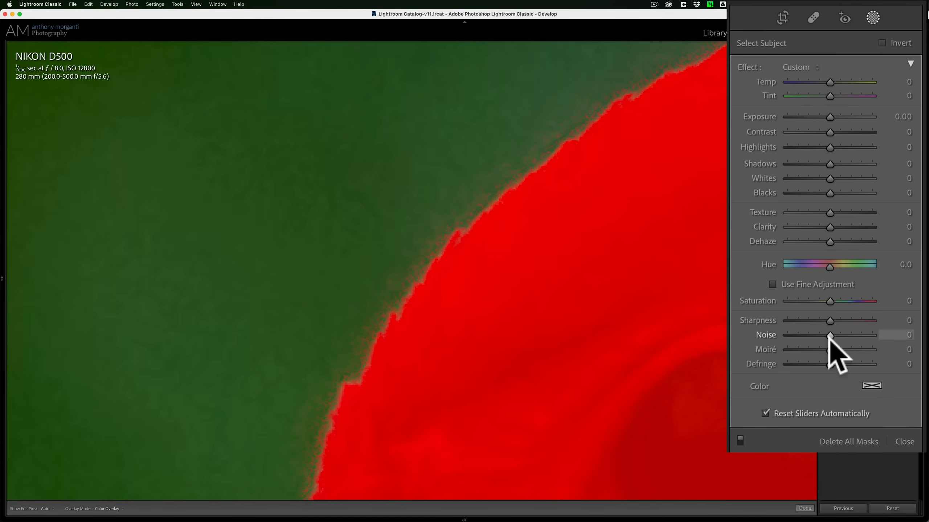
{"action": "left_click_drag", "start_coordinate": [829, 337], "coordinate": [836, 317]}
{"action": "double_click", "coordinate": [846, 334]}
{"action": "left_click_drag", "start_coordinate": [831, 212], "coordinate": [836, 227]}
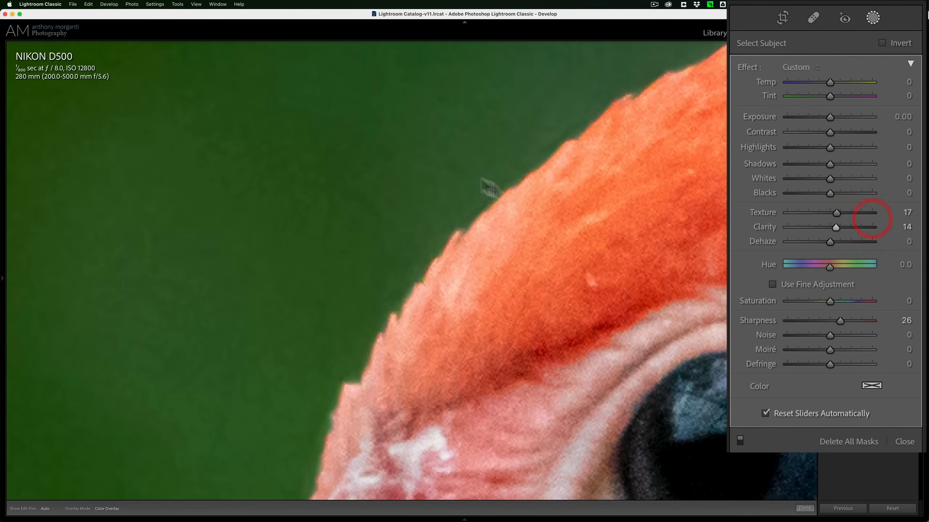
Compare the whole photo with all mask adjustments off and on.
{"action": "mouse_move", "coordinate": [7, 296]}
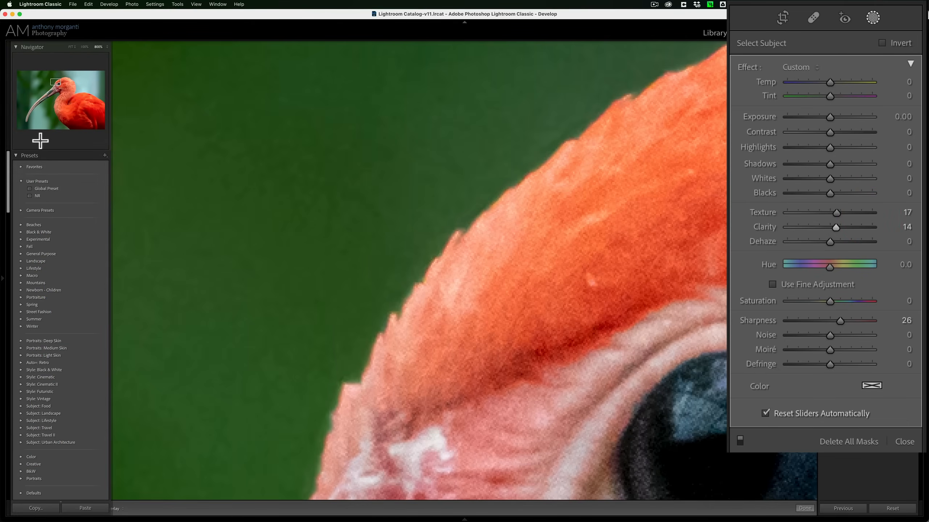
{"action": "left_click", "coordinate": [70, 47]}
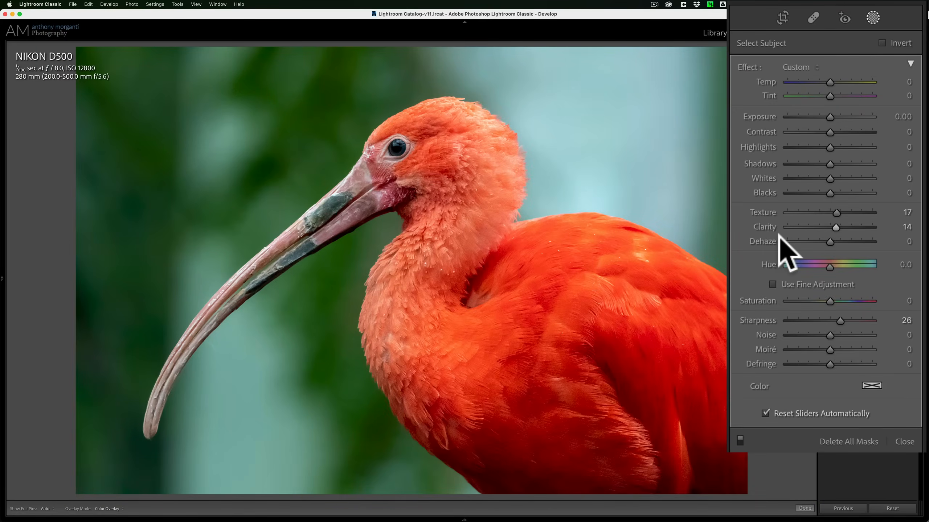
{"action": "left_click", "coordinate": [739, 440]}
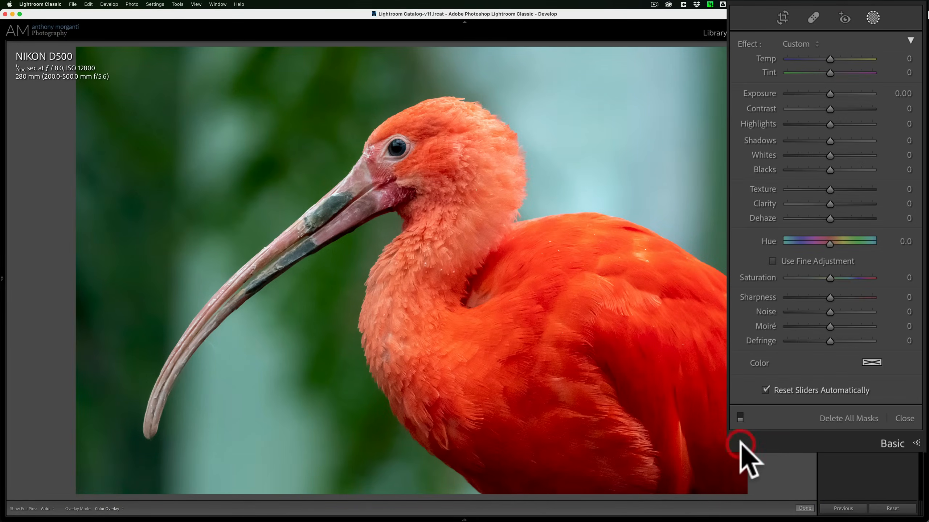
{"action": "left_click", "coordinate": [739, 414]}
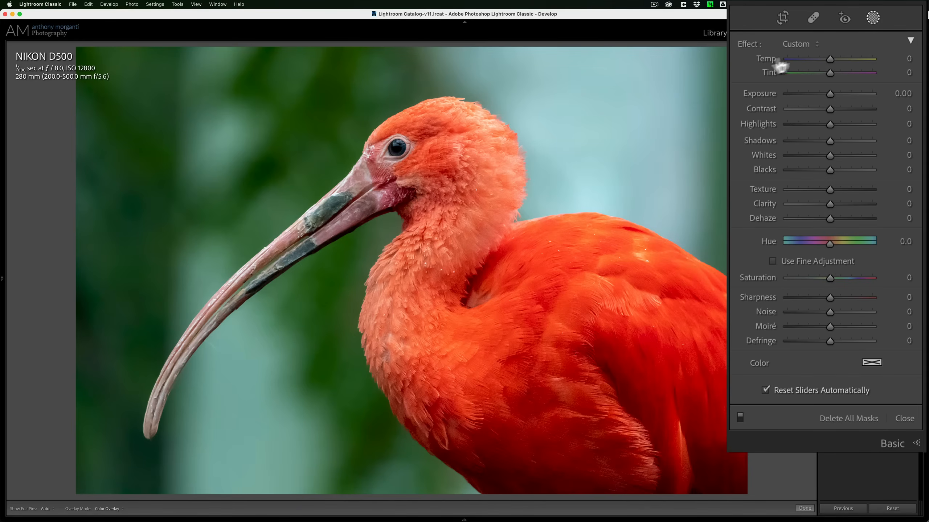
Set the bird mask's Texture to 20 and Clarity to 29, and finish masking.
{"action": "left_click", "coordinate": [759, 67]}
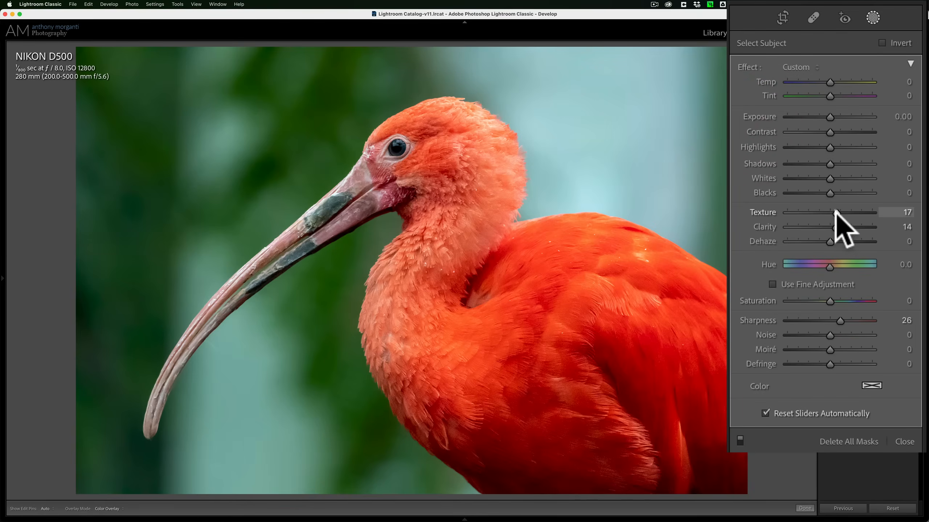
{"action": "mouse_move", "coordinate": [837, 227]}
{"action": "left_mouse_down"}
{"action": "mouse_move", "coordinate": [852, 227]}
{"action": "mouse_move", "coordinate": [841, 228]}
{"action": "mouse_move", "coordinate": [837, 214]}
{"action": "left_mouse_up"}
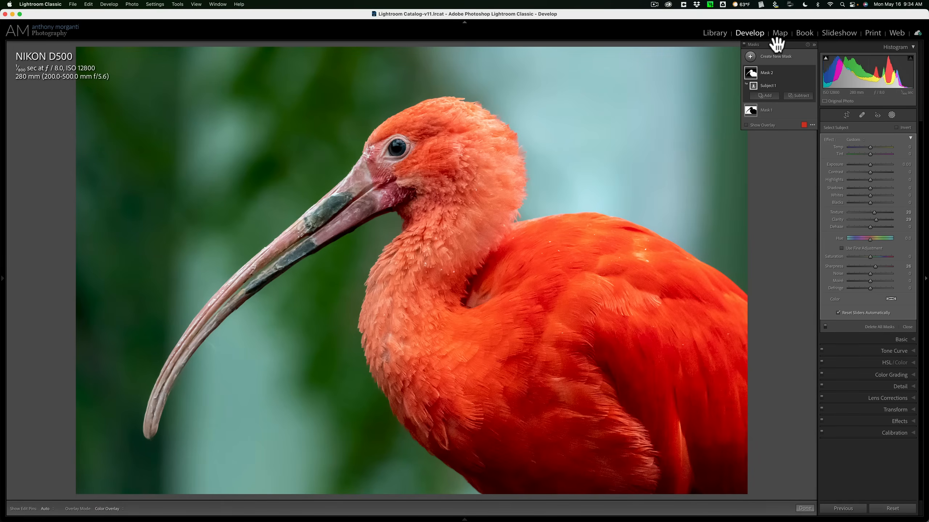
{"action": "left_click", "coordinate": [891, 115]}
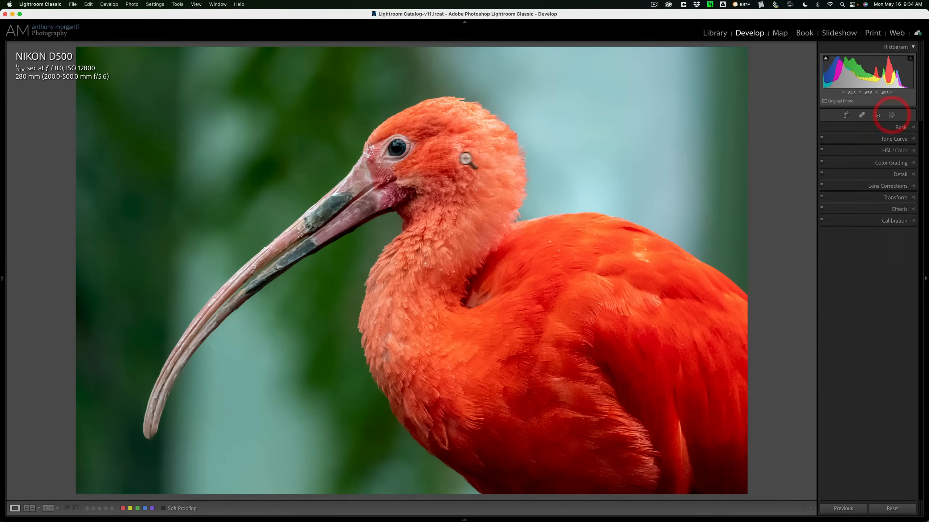
Examine the bird's head edge and the surrounding background close up for remaining noise, and return to the whole photo.
{"action": "left_click", "coordinate": [351, 135]}
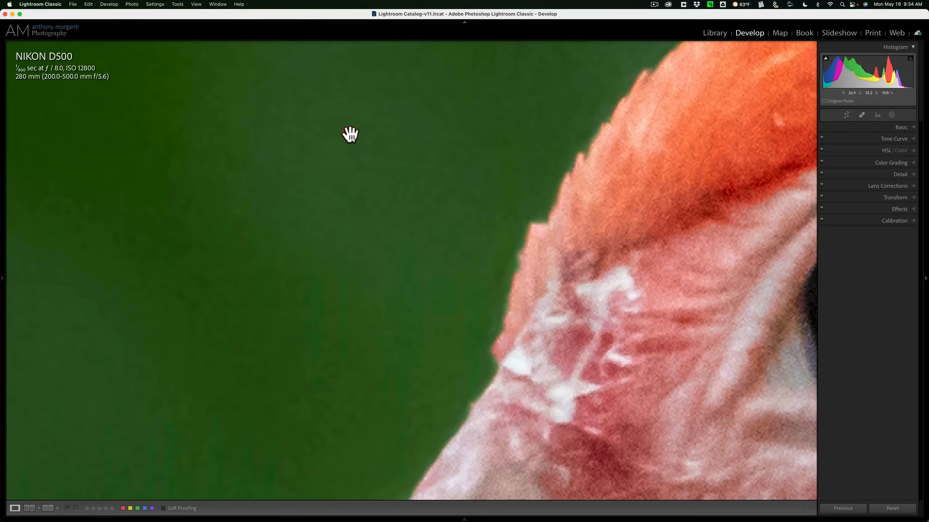
{"action": "left_click", "coordinate": [647, 226]}
{"action": "left_click", "coordinate": [377, 112]}
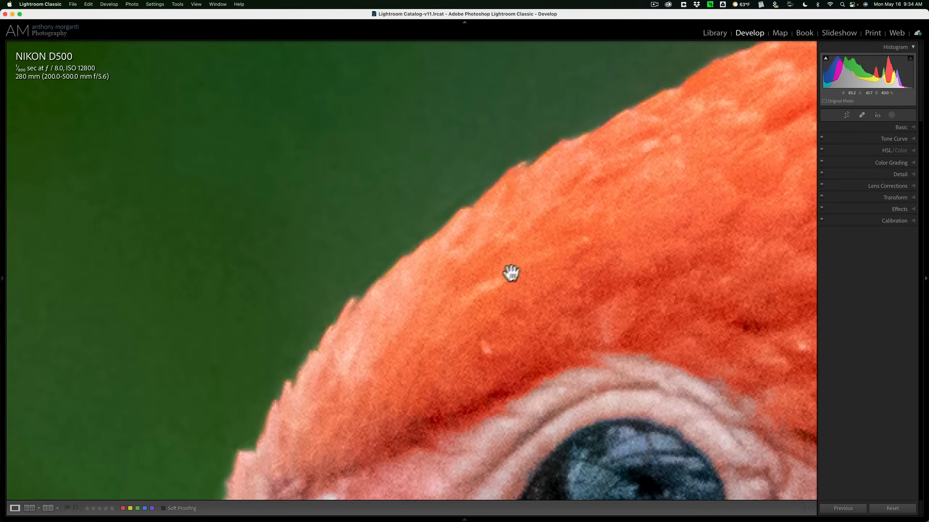
{"action": "left_click", "coordinate": [597, 264]}
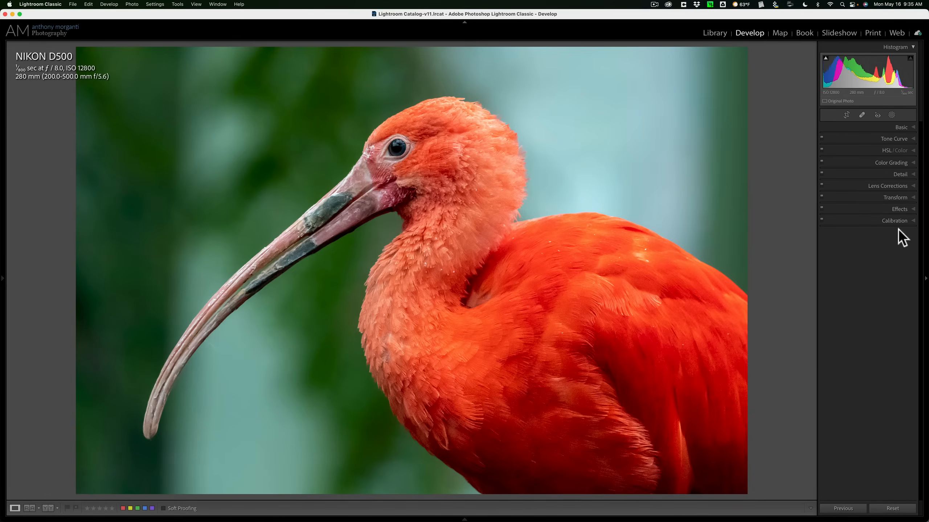
Darken the photo's edges with a Highlight Priority post-crop vignette, setting its Amount to about -12.
{"action": "left_click", "coordinate": [899, 208]}
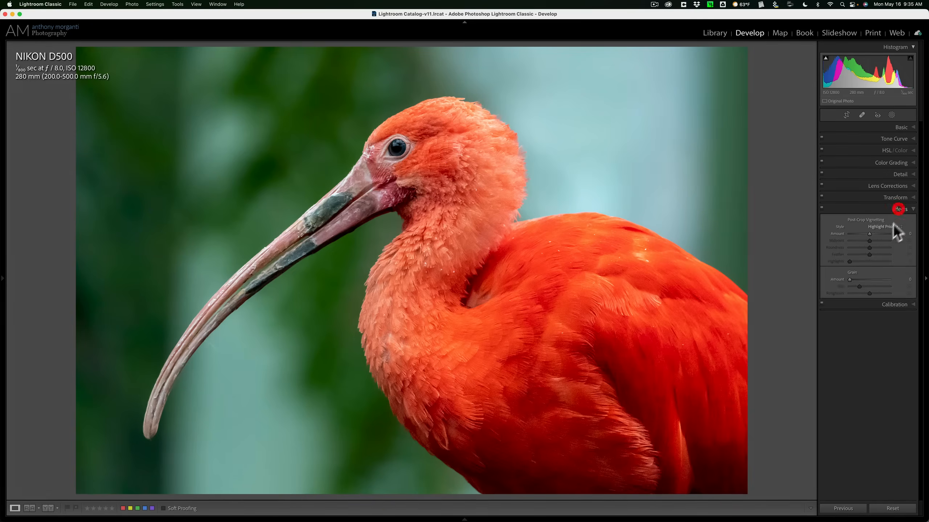
{"action": "left_click_drag", "start_coordinate": [870, 229], "coordinate": [824, 213]}
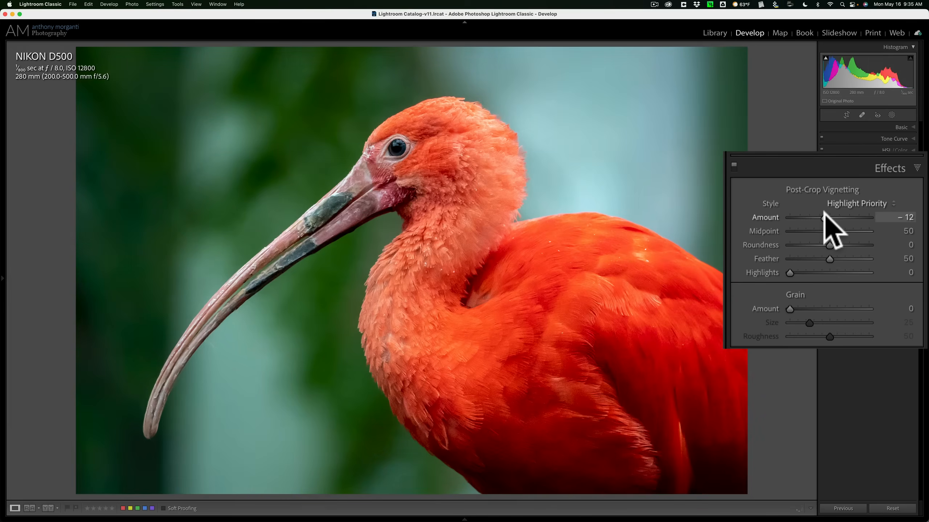
{"action": "left_click", "coordinate": [899, 209]}
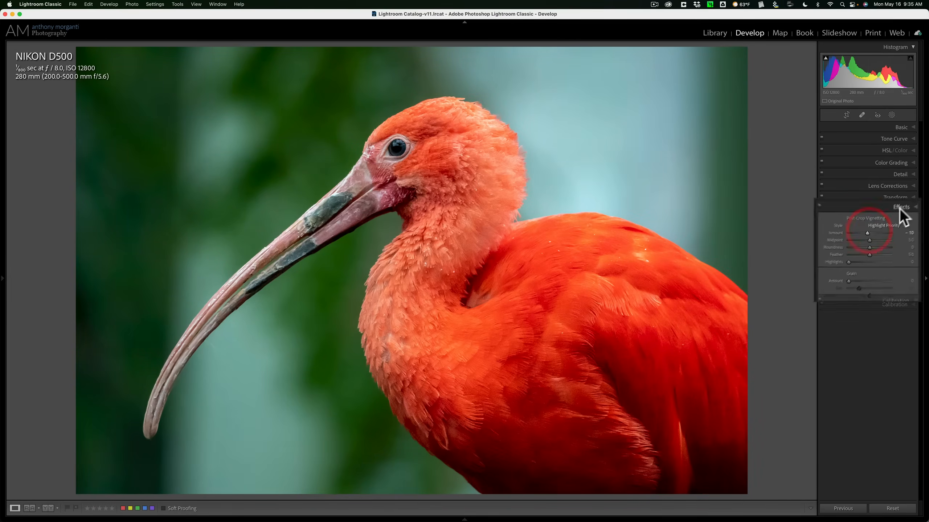
{"action": "left_click", "coordinate": [899, 126]}
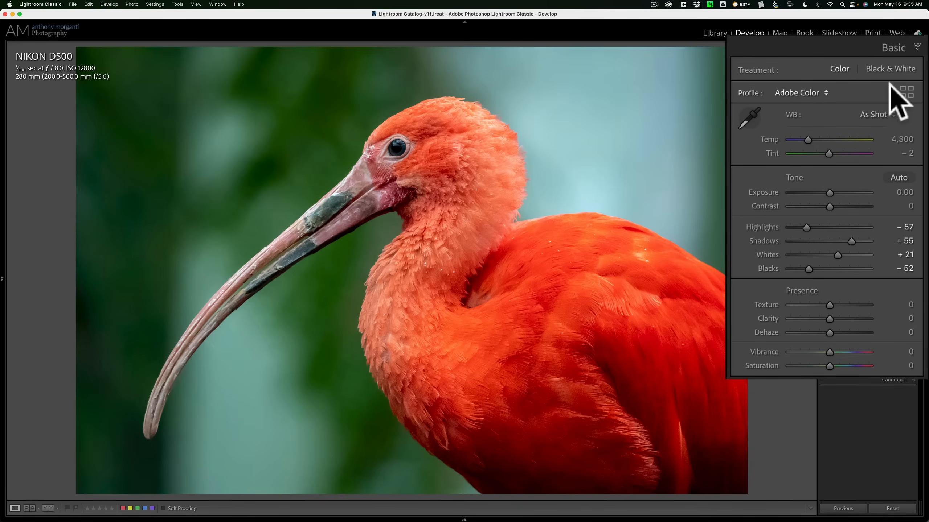
{"action": "left_click", "coordinate": [898, 127]}
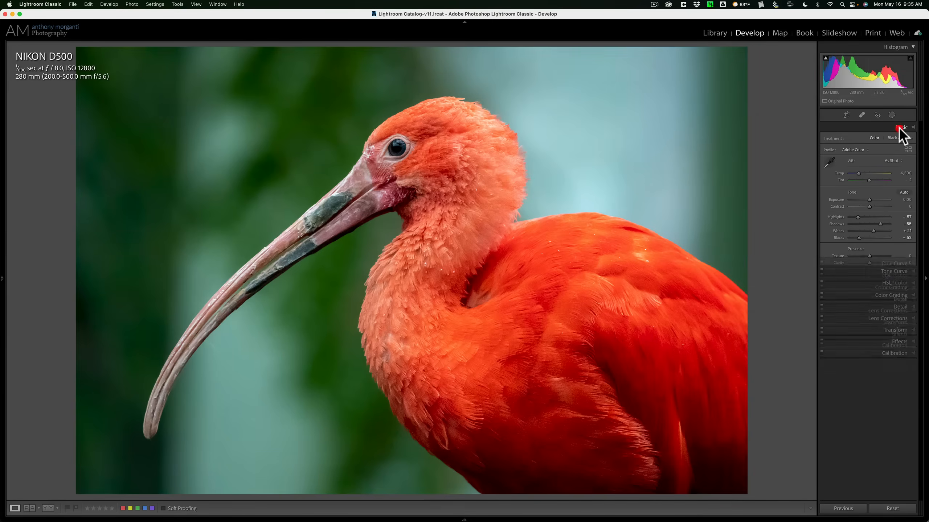